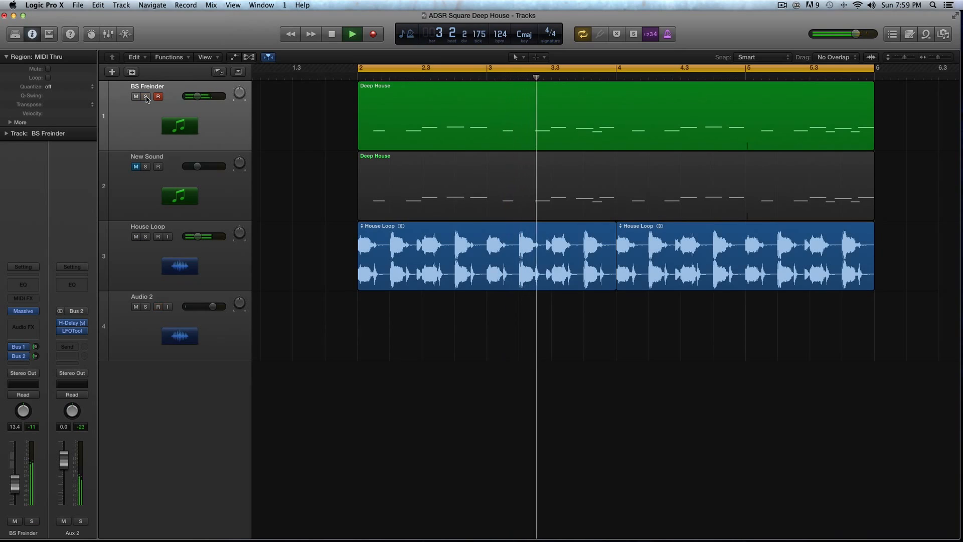
- Stop playback and look over the BS Freinder, New Sound and House Loop tracks, finishing with the BS Freinder track selected
key(space)
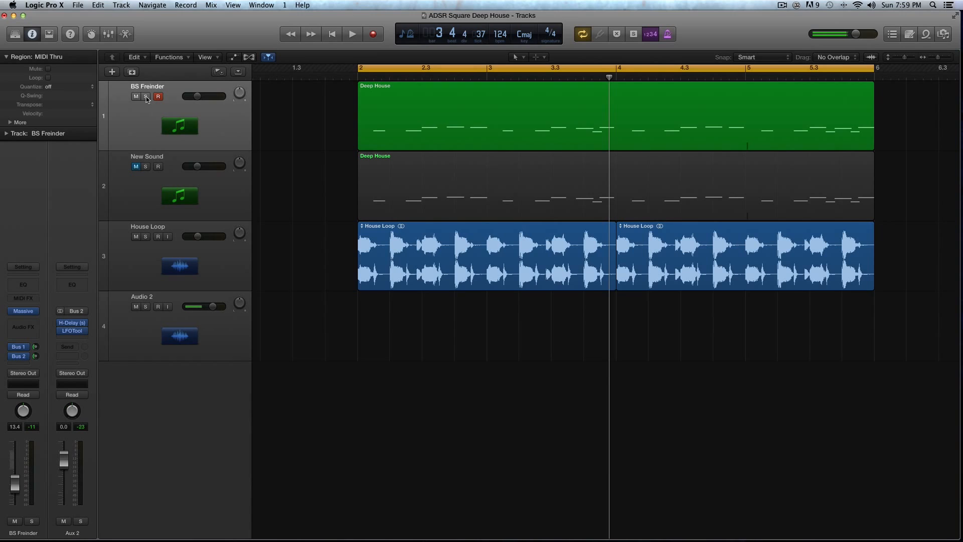
click(168, 167)
click(152, 135)
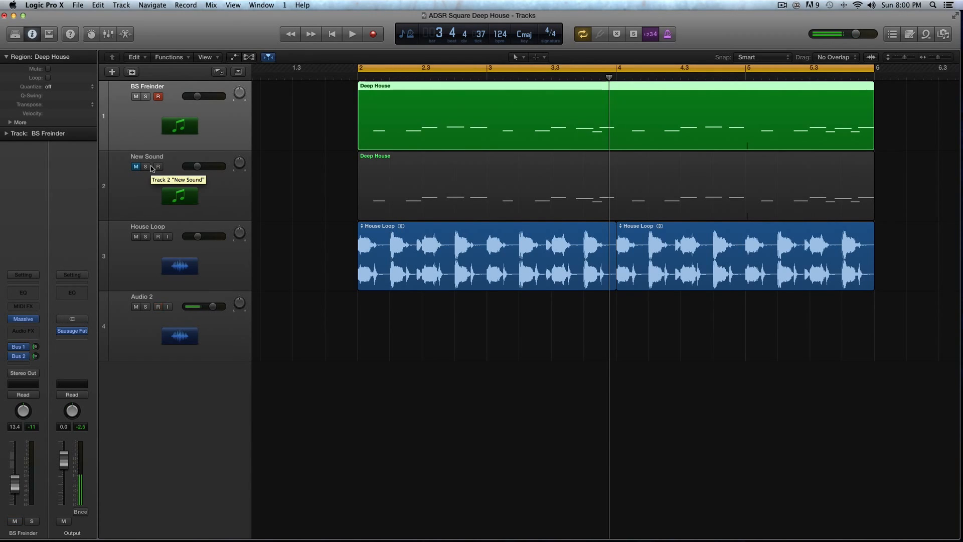
click(211, 212)
click(228, 255)
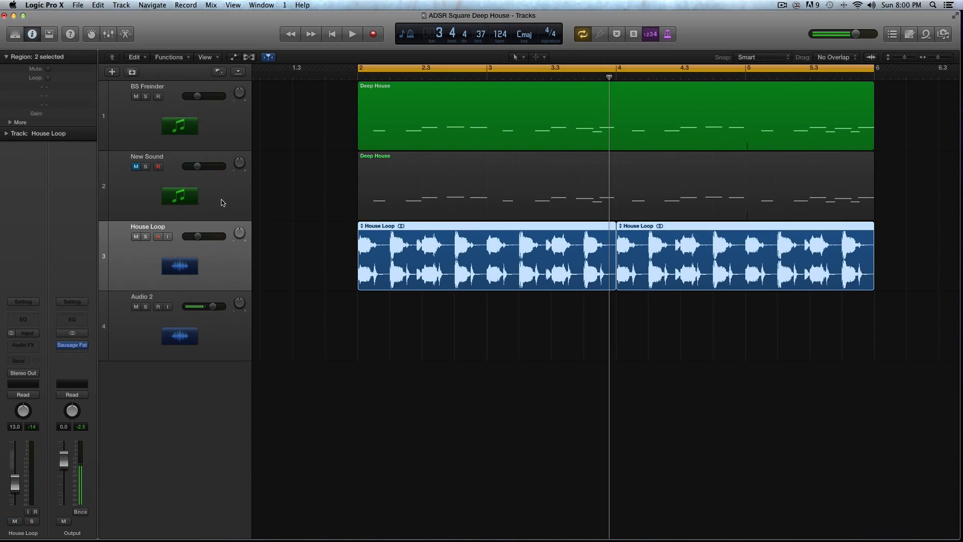
click(221, 199)
click(219, 142)
click(318, 134)
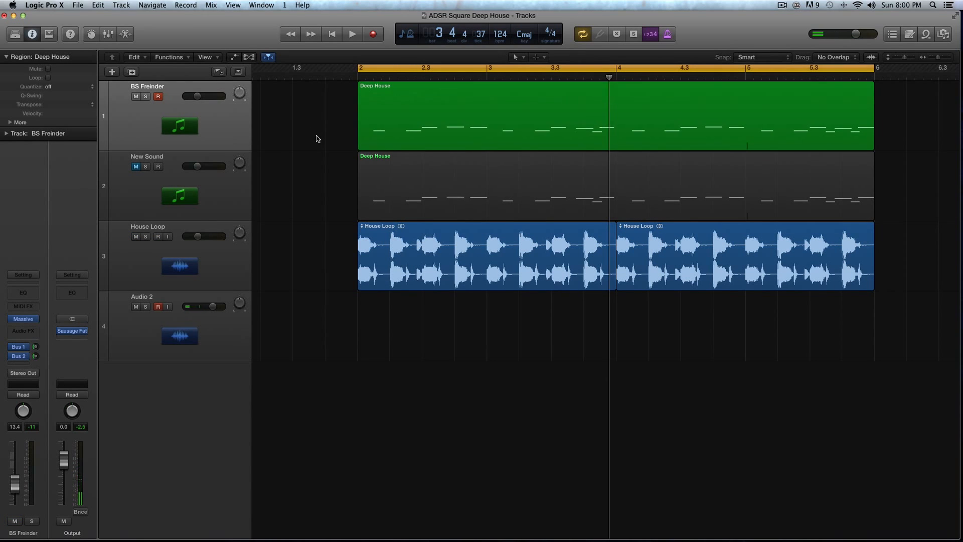
drag(302, 132, 511, 302)
scroll(511, 303, left, 1)
click(320, 133)
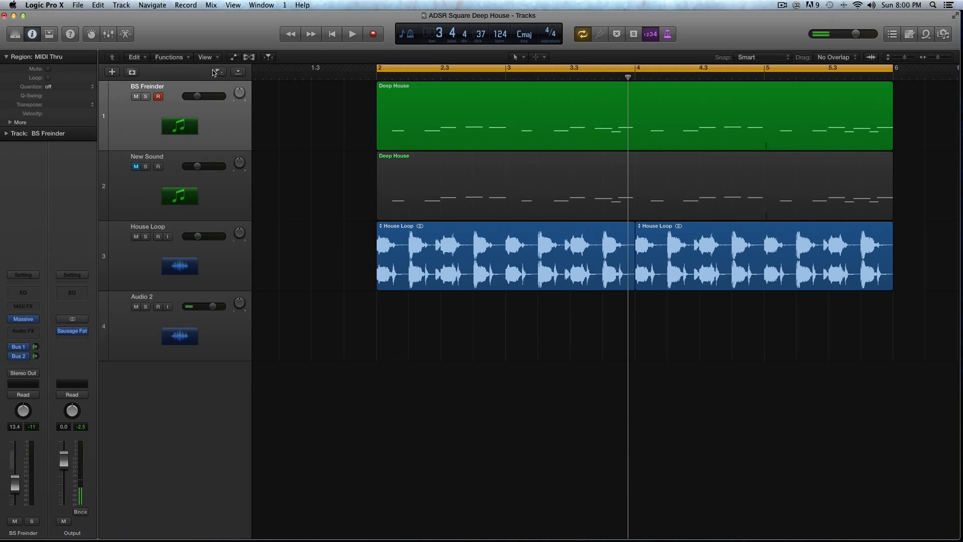
click(294, 167)
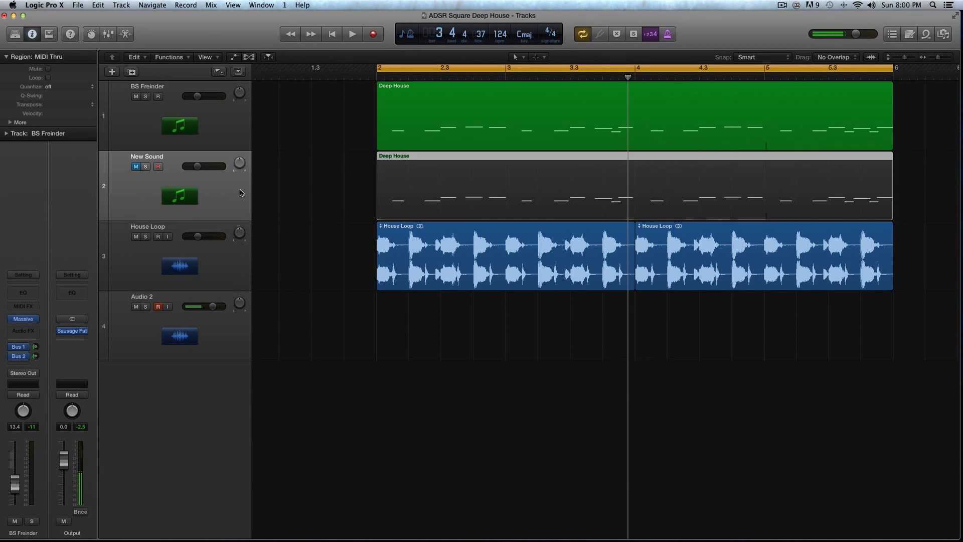
click(281, 119)
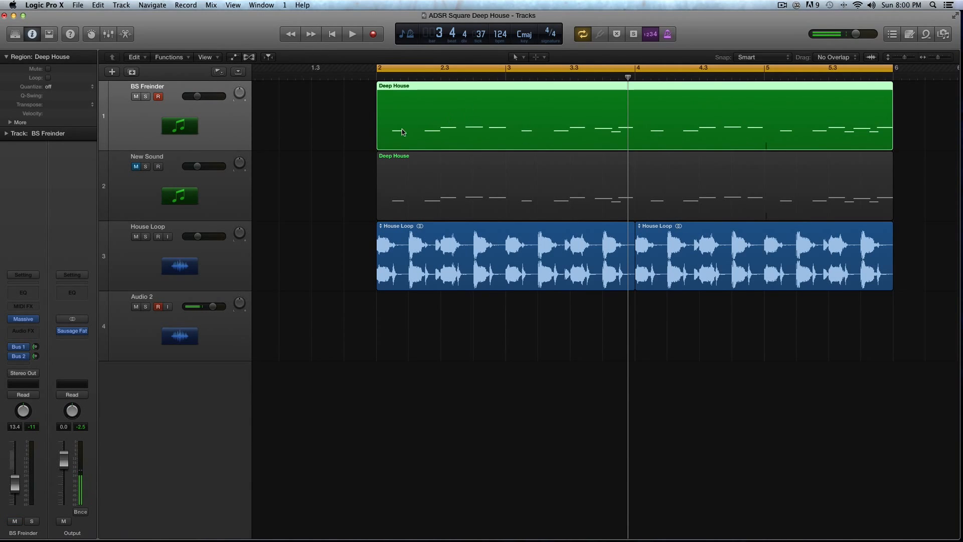
click(232, 194)
click(232, 134)
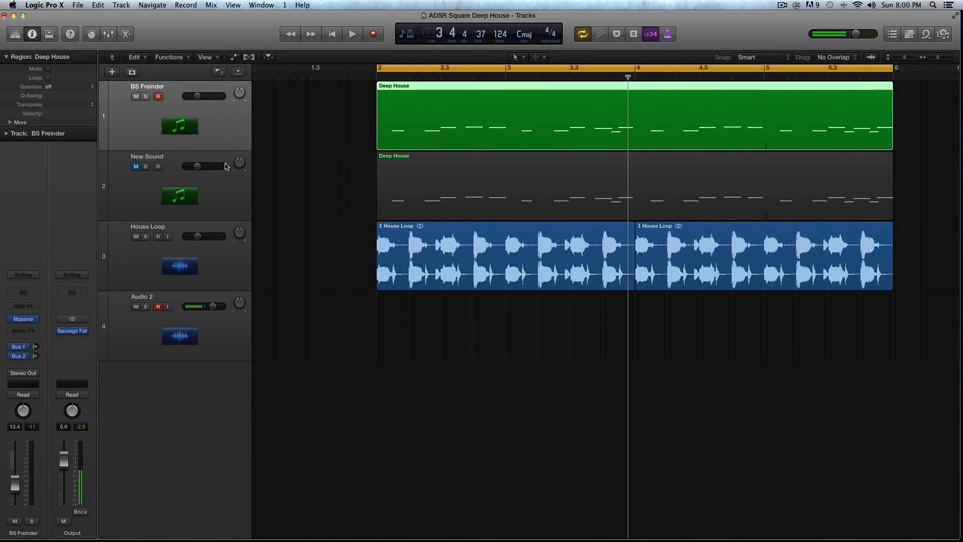
- Show the return channel fed by the track's Bus 1 send and open its ValhallaVintageVerb plug-in
click(18, 346)
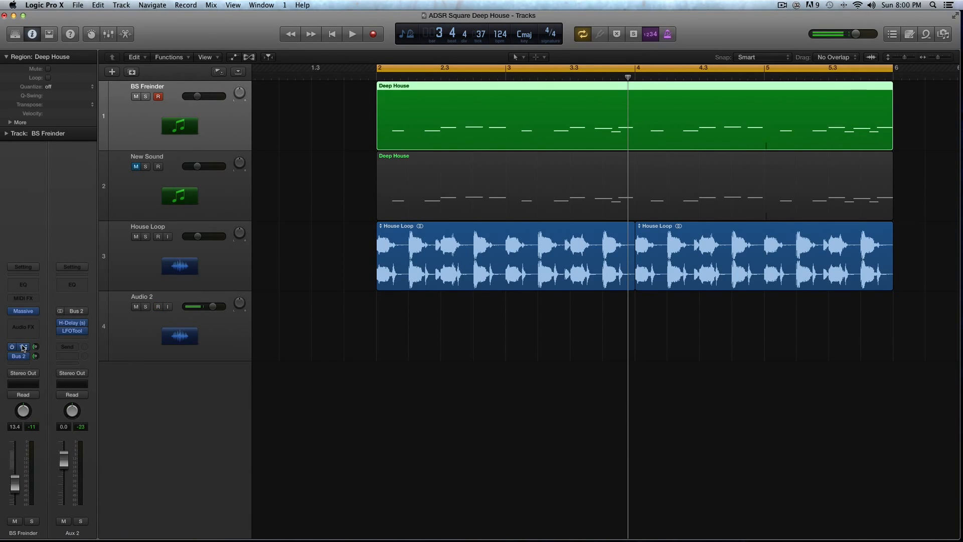
click(23, 357)
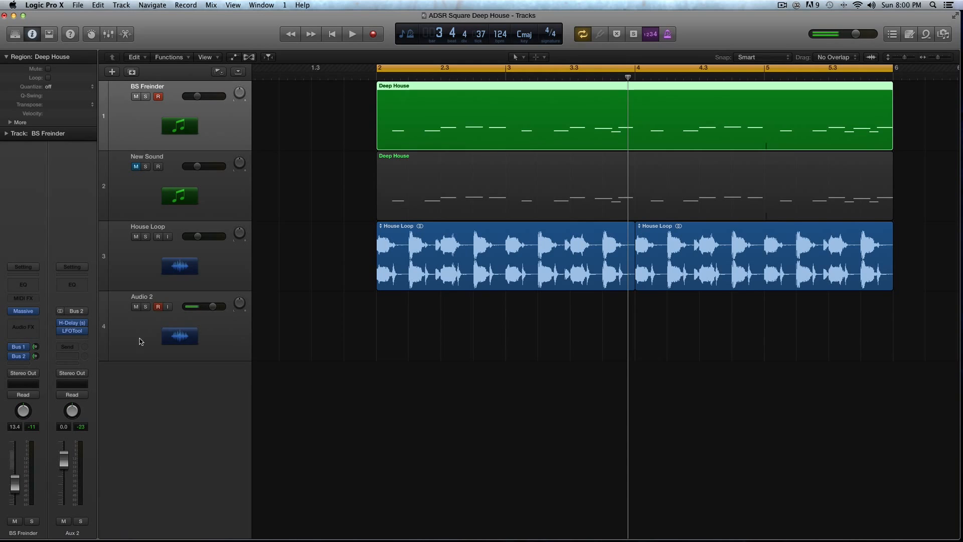
click(19, 347)
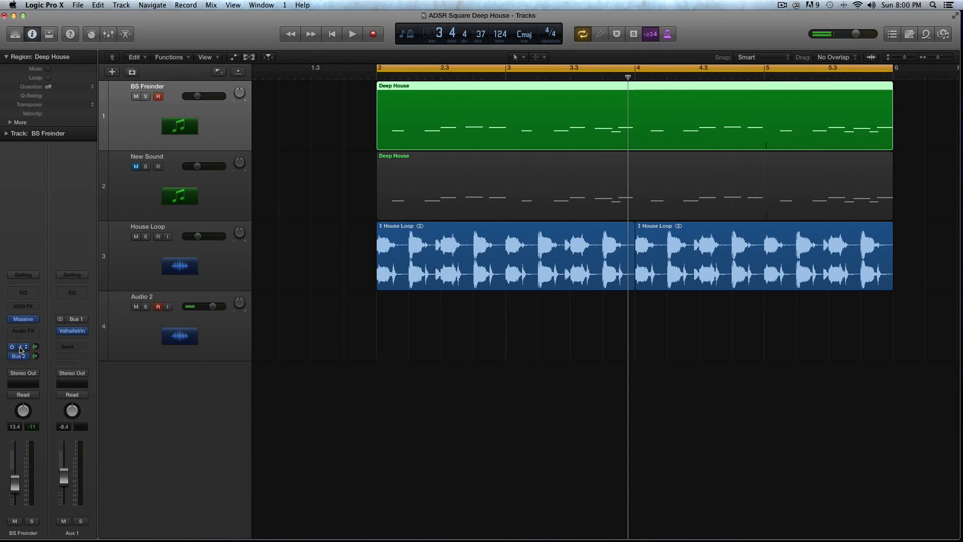
click(72, 331)
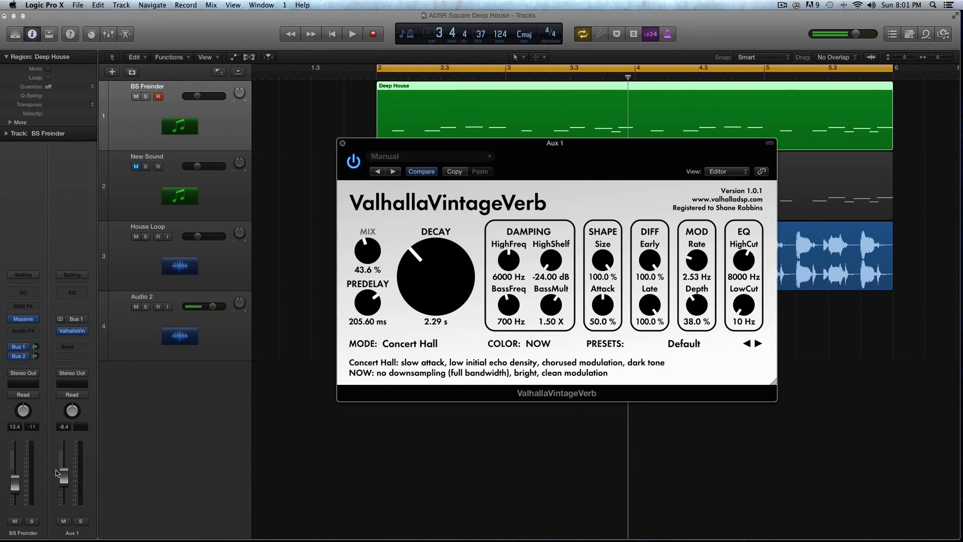
- Audition the Aux 1 reverb return in solo with its level raised to -5.5 dB, and set the reverb decay to 1.99 s
click(83, 521)
key(space)
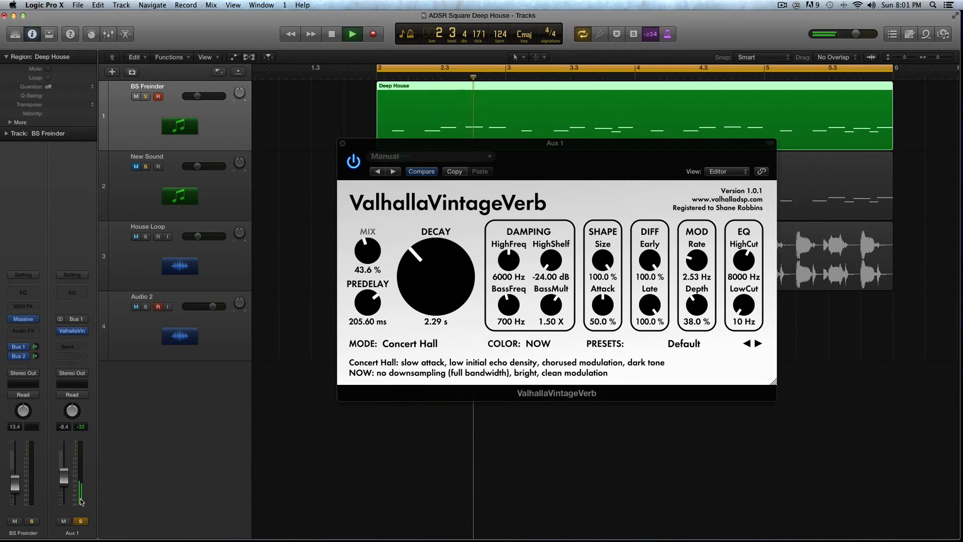
mouse_move(63, 477)
mouse_down()
mouse_move(64, 455)
mouse_move(63, 471)
mouse_up()
key(space)
click(82, 521)
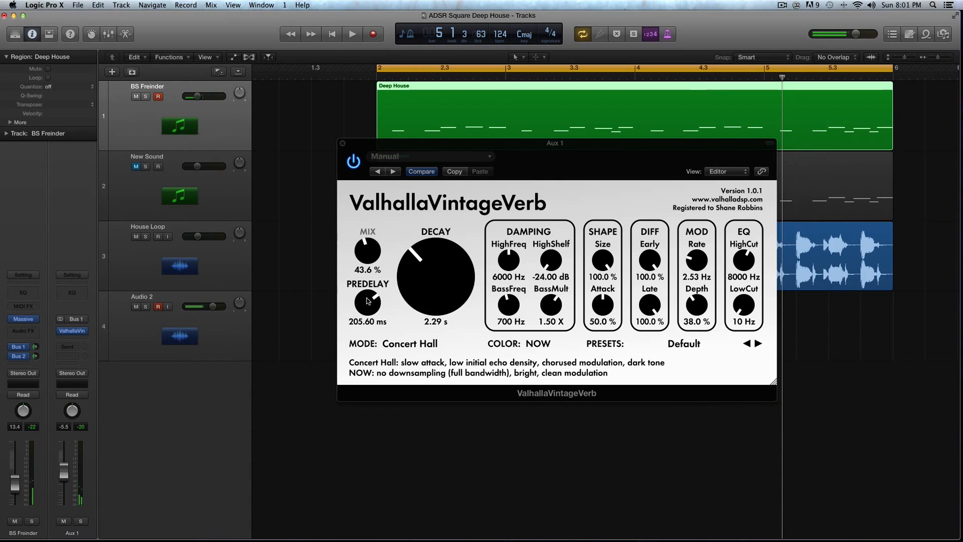
drag(355, 145, 365, 182)
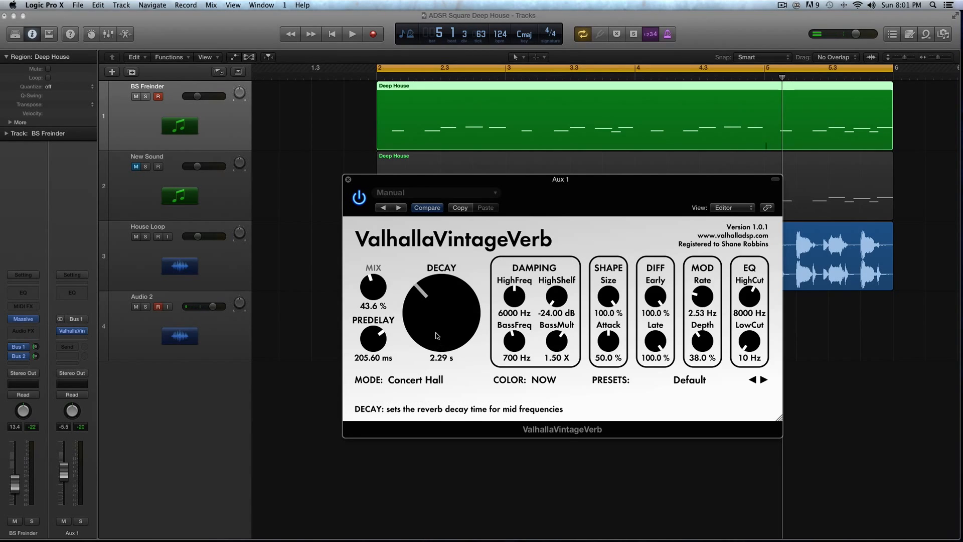
drag(437, 335, 437, 339)
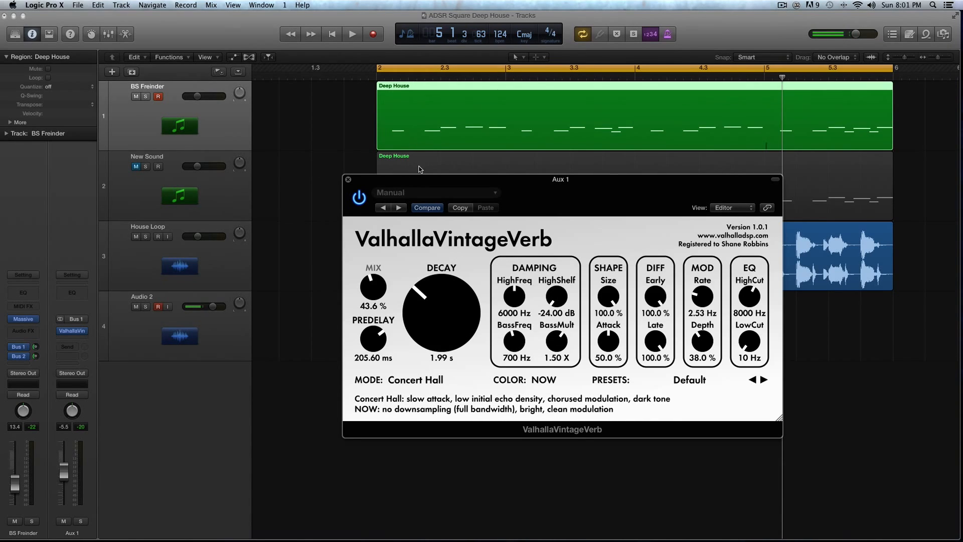
- Open the H-Delay plug-in on the Bus 2 return channel and close the reverb plug-in window
click(18, 356)
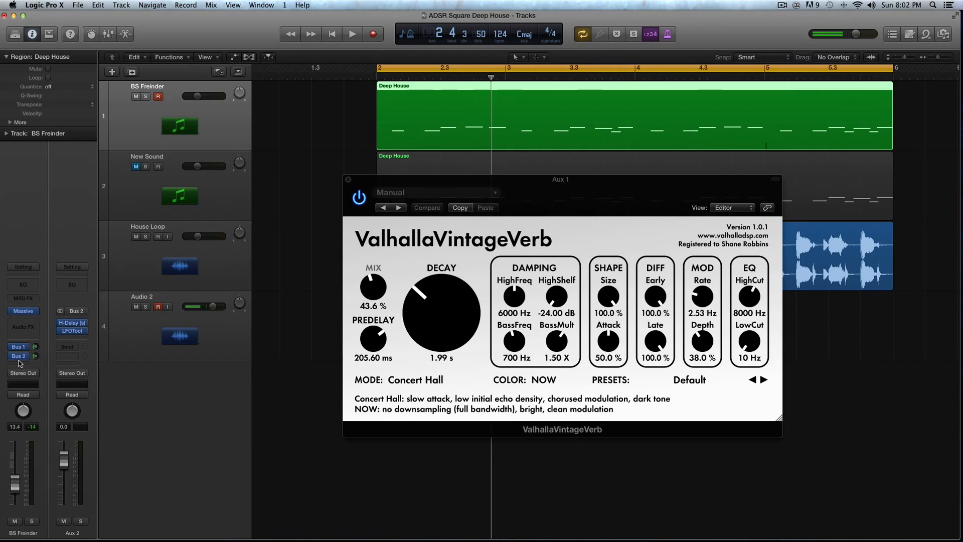
click(72, 324)
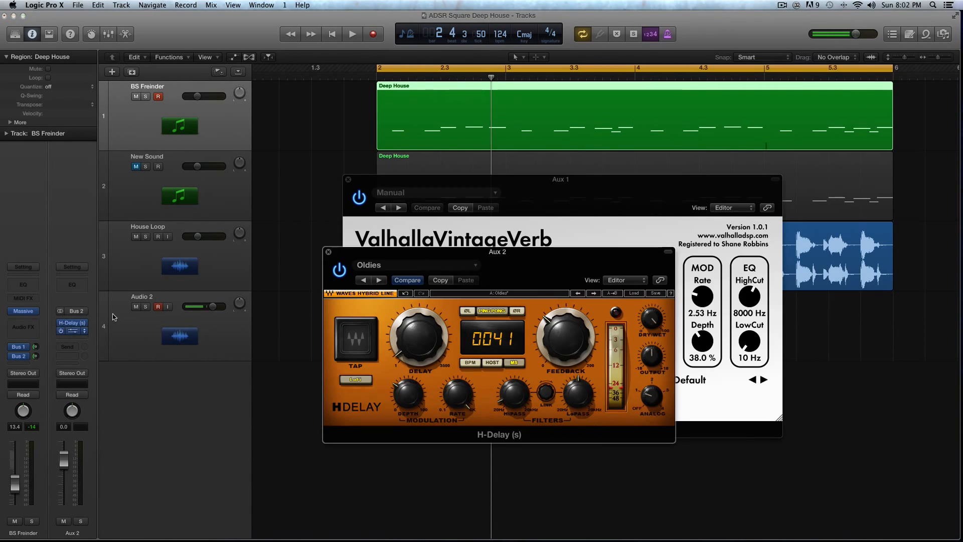
drag(377, 248, 423, 254)
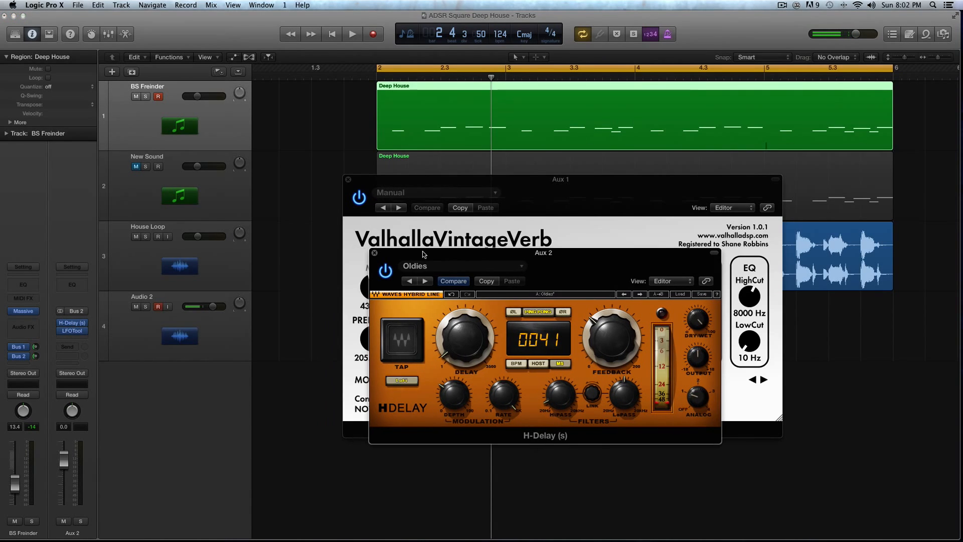
click(345, 172)
click(348, 179)
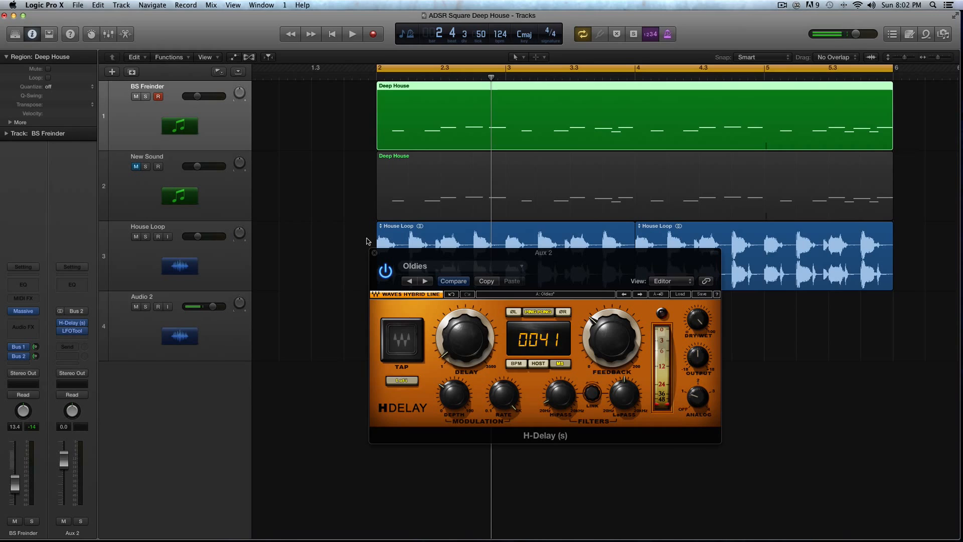
drag(387, 252, 376, 239)
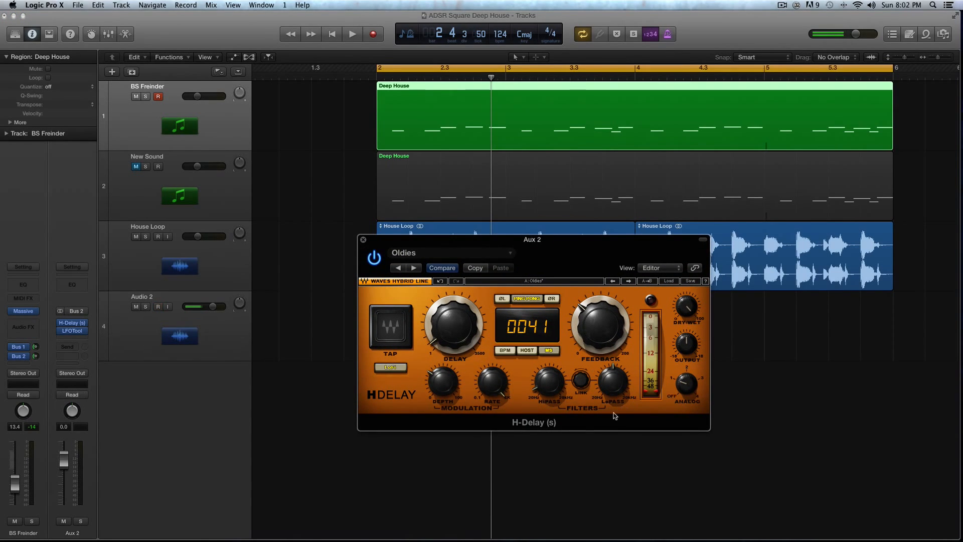
- Audition the Aux 2 delay return in solo during playback and adjust H-Delay's high-pass filter
click(80, 522)
key(space)
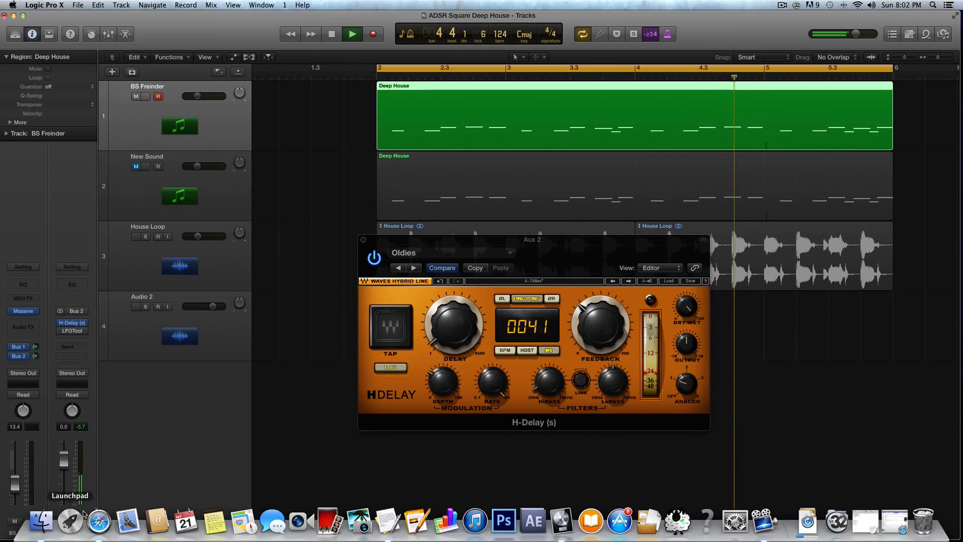
click(81, 522)
key(space)
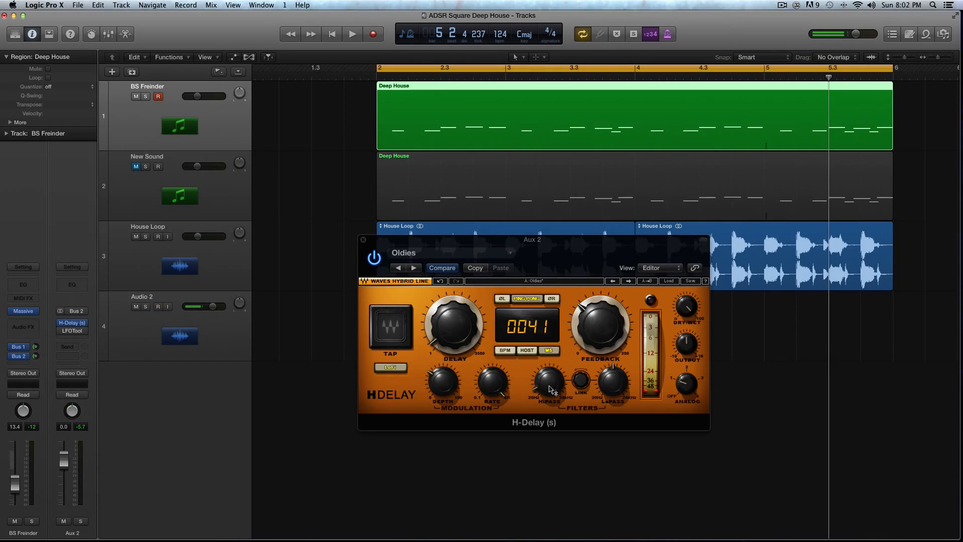
drag(552, 390, 540, 377)
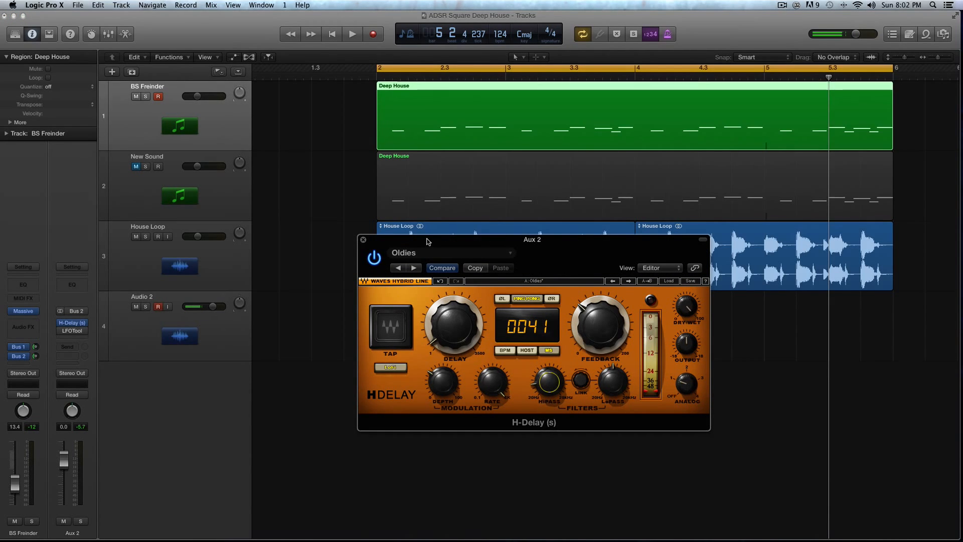
- Open LFOTool on Aux 2 to view its volume curve, and close the H-Delay window
drag(427, 239, 445, 299)
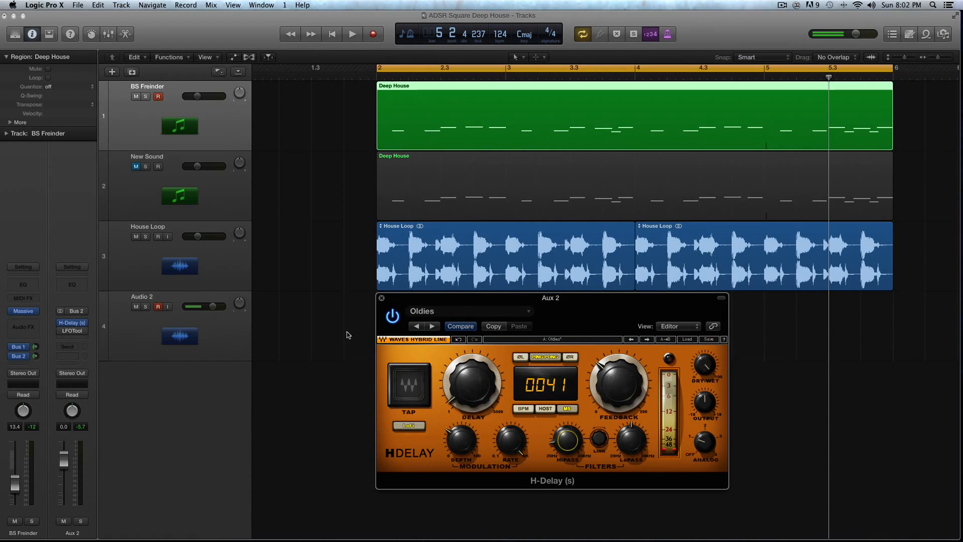
click(71, 331)
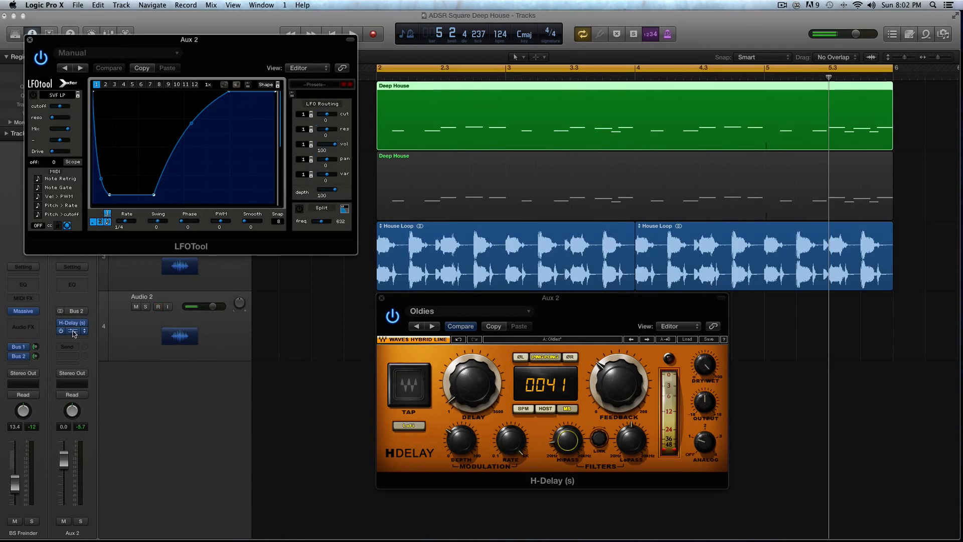
drag(102, 39, 111, 39)
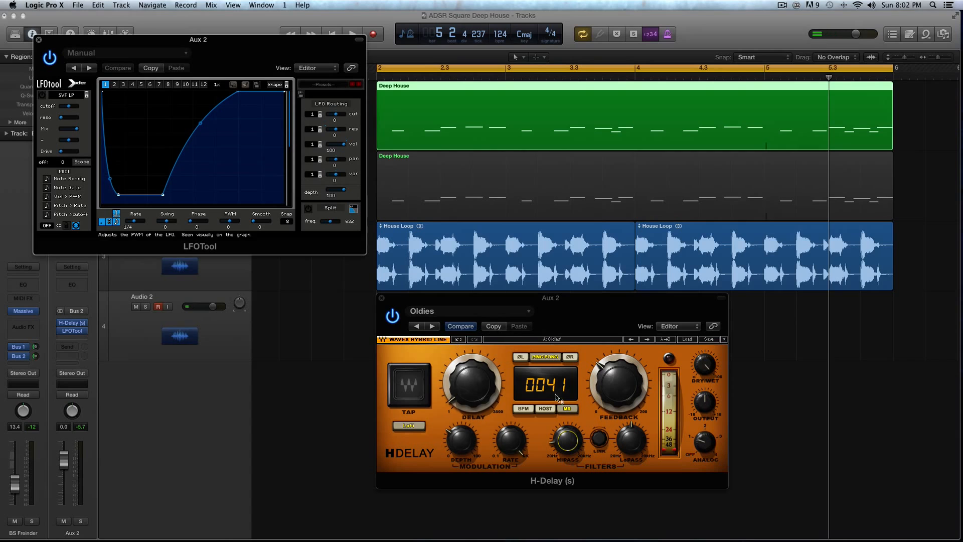
click(381, 297)
- In the New Sound track's Massive, set oscillator 1 to the Smooth Square wavetable with pitch -24.00
click(307, 111)
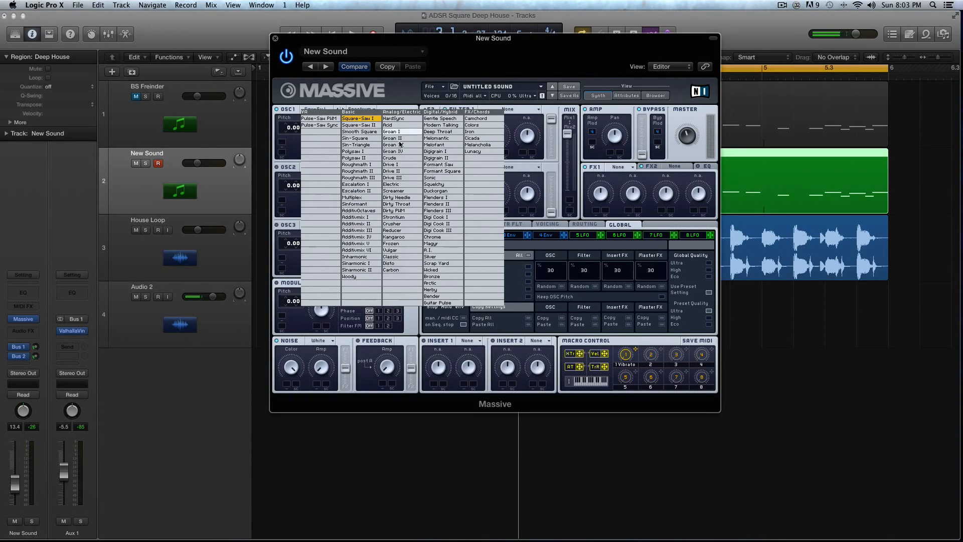
click(359, 132)
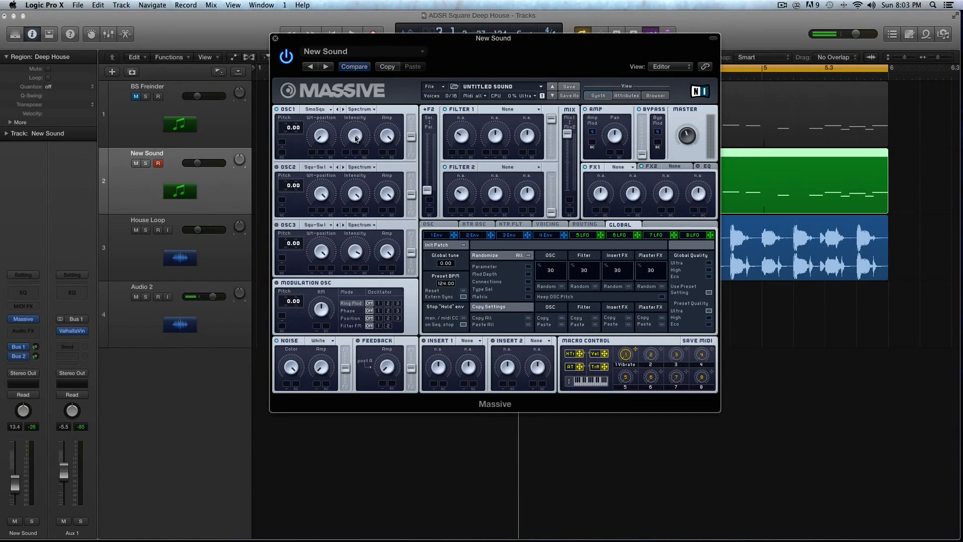
drag(287, 129, 285, 154)
- Audition the New Sound part with oscillator 1 at -24.00, both soloed and together with the house loop
drag(284, 38, 584, 102)
key(space)
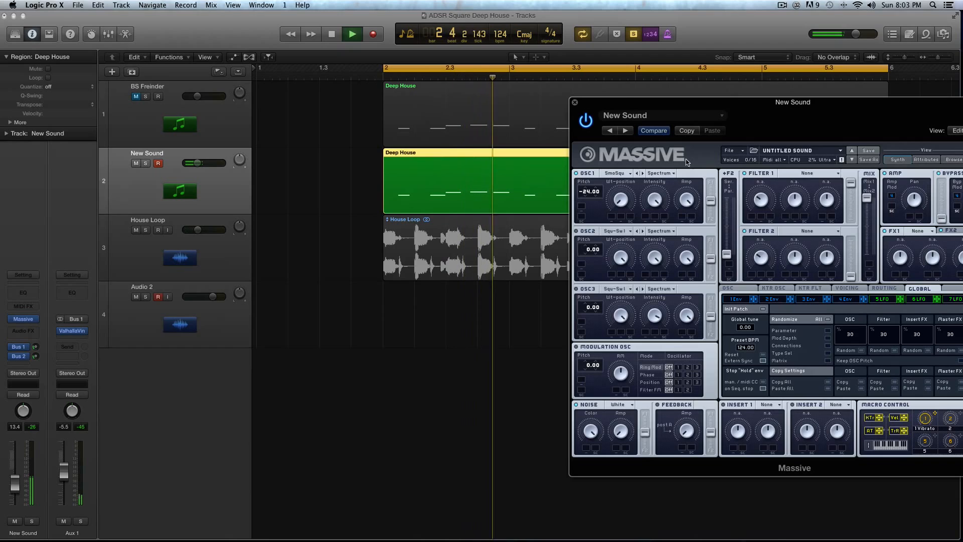
key(space)
drag(622, 102, 426, 46)
key(space)
key(space)
key(ctrl+s)
key(space)
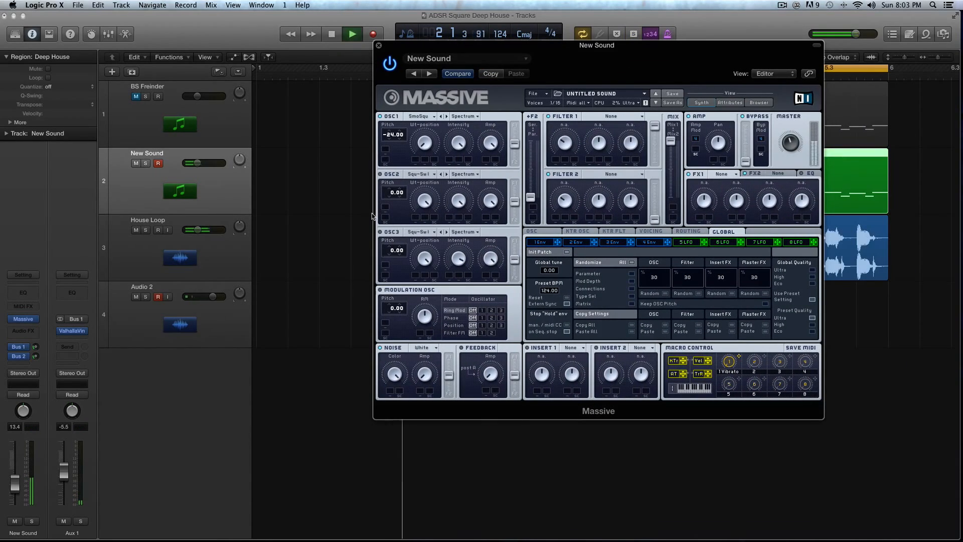
key(space)
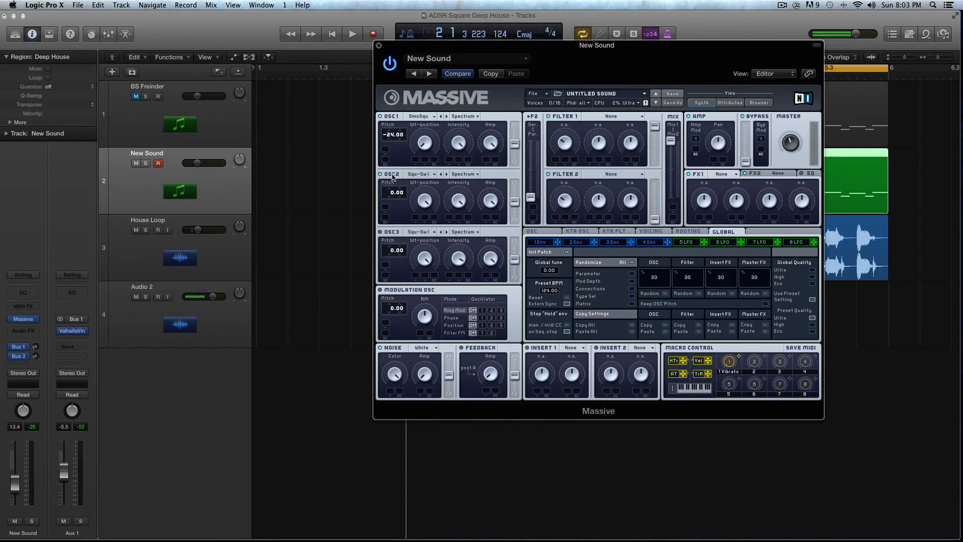
- Set Massive's oscillator 2 to the Sin-Square wavetable with pitch -12.00
click(414, 177)
click(480, 204)
drag(394, 192, 392, 206)
- Audition both Massive oscillators together, first with the house loop and again with the New Sound region soloed
key(space)
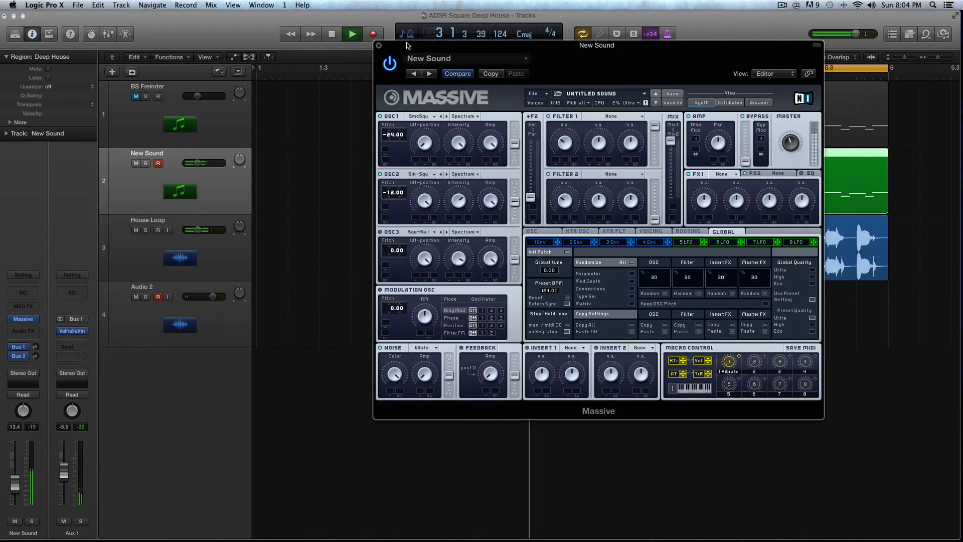
drag(407, 46, 505, 104)
key(space)
key(ctrl+s)
key(space)
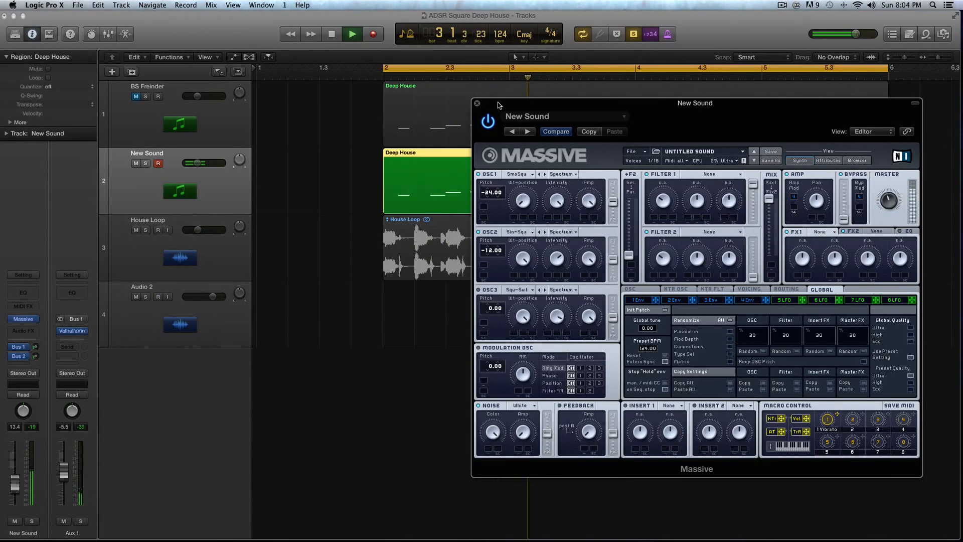
key(space)
key(ctrl+s)
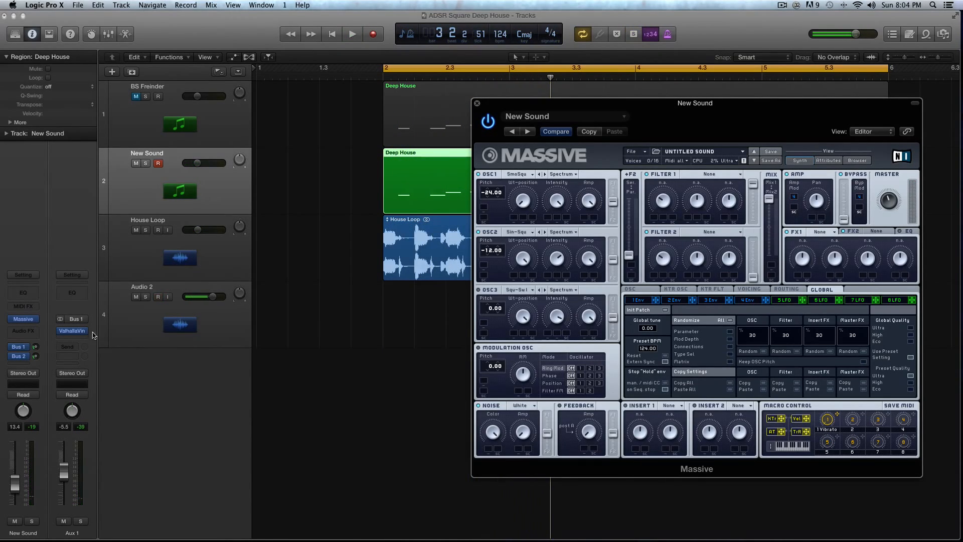
- Bypass the Bus 1 and Bus 2 sends on the New Sound channel and audition the dry sound with the house loop
click(13, 356)
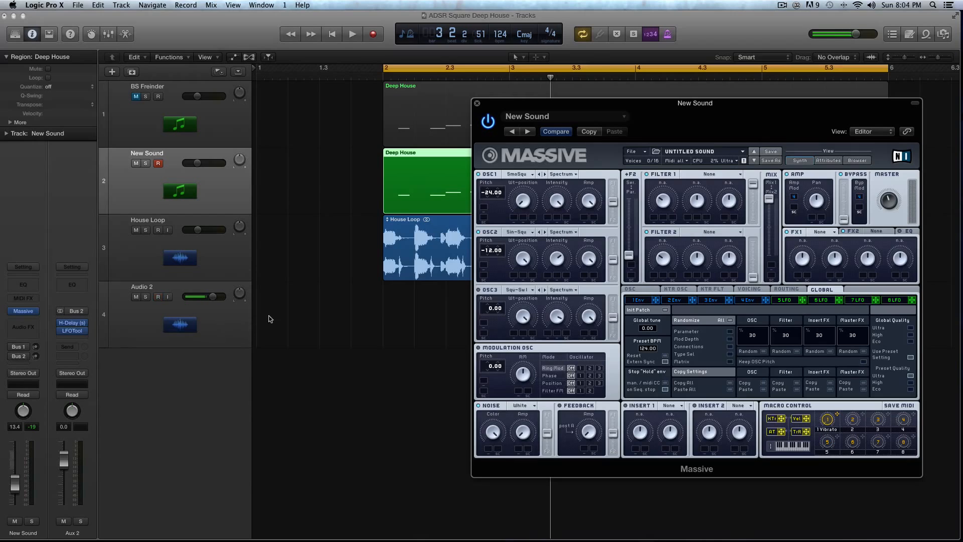
key(space)
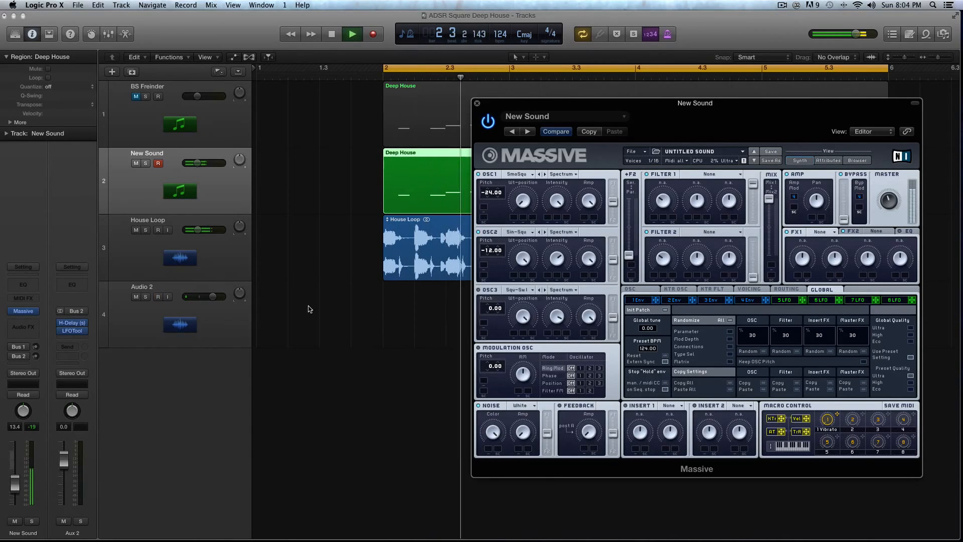
key(space)
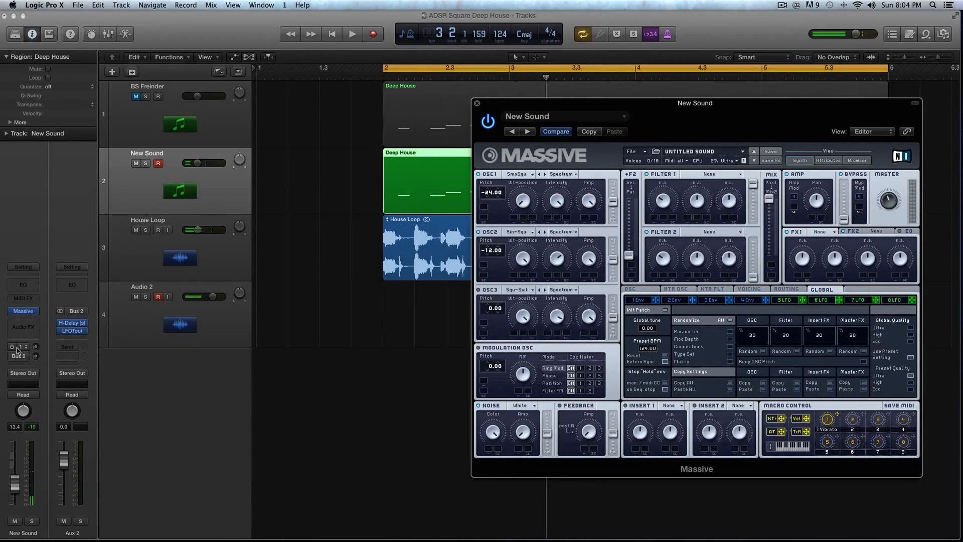
- Re-enable the Bus 1 and Bus 2 sends on New Sound, move the Massive window off the regions and audition the mix
click(12, 347)
click(12, 356)
click(239, 133)
click(238, 185)
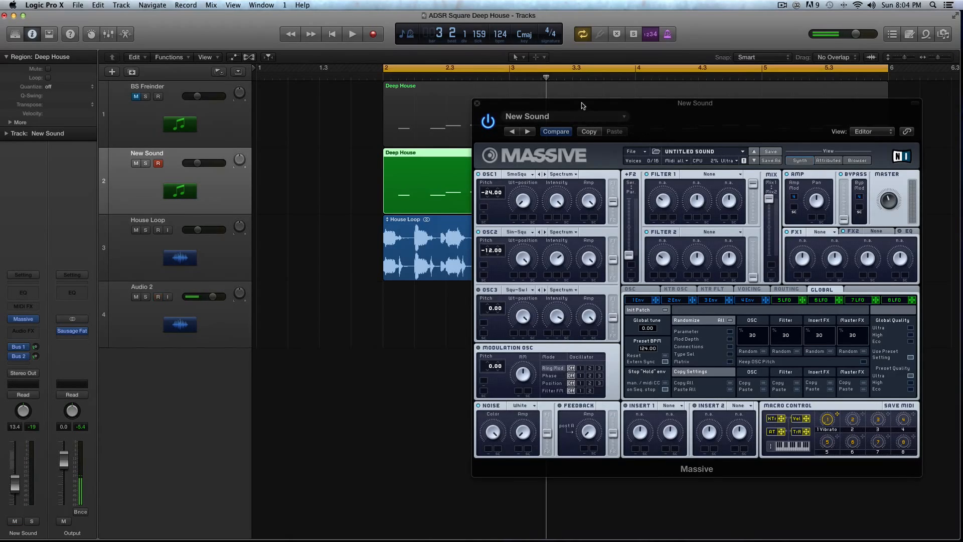
drag(581, 105, 490, 198)
key(space)
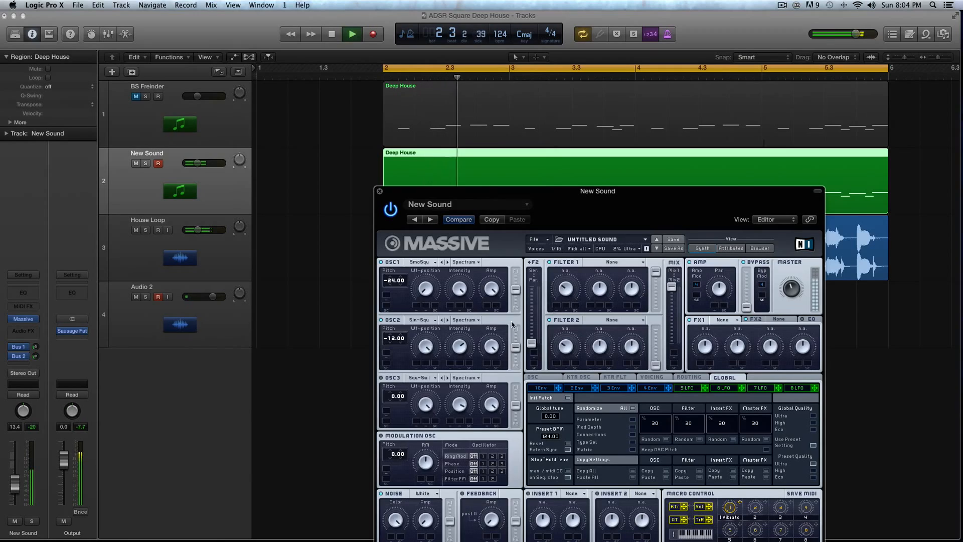
- Bypass both New Sound sends again, bring the whole Massive window into view and audition the dry sound with the loop
click(11, 350)
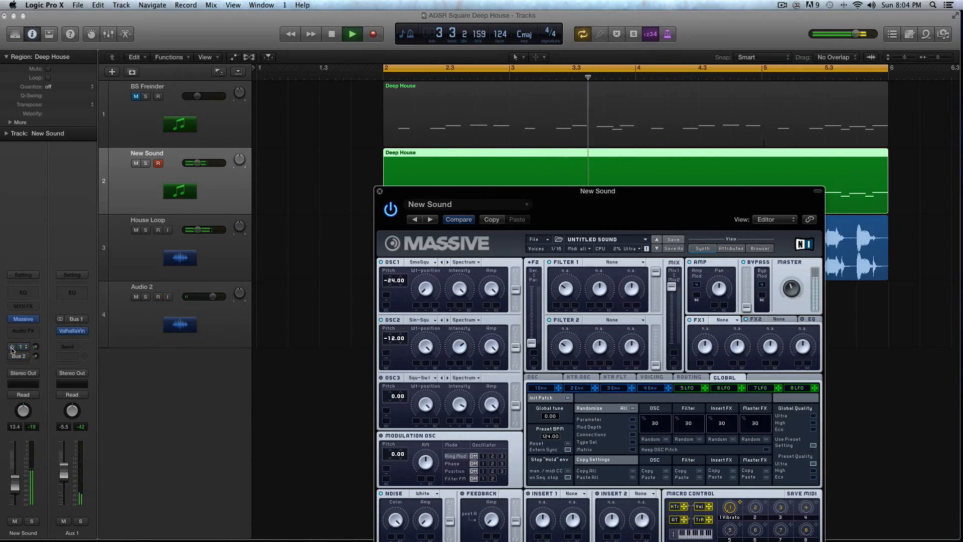
key(space)
drag(455, 190, 461, 146)
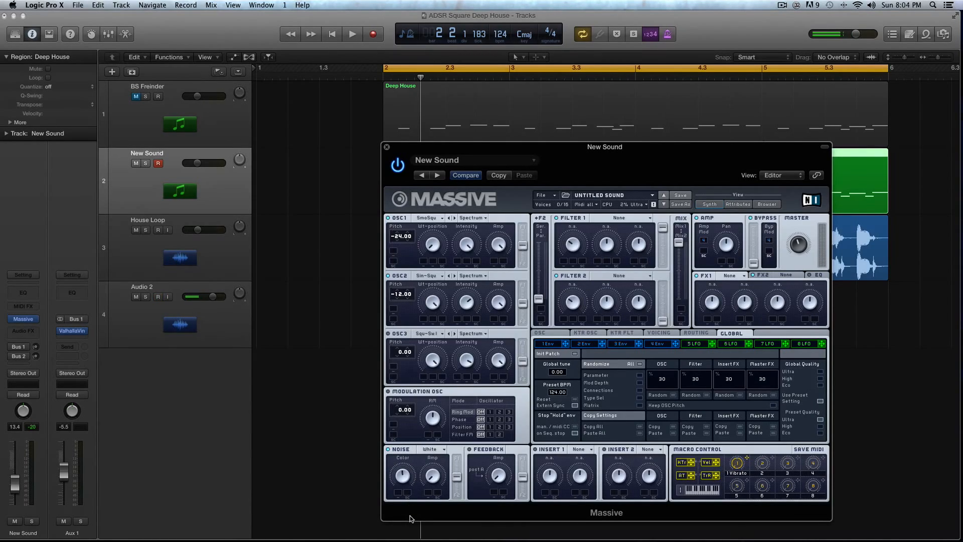
key(space)
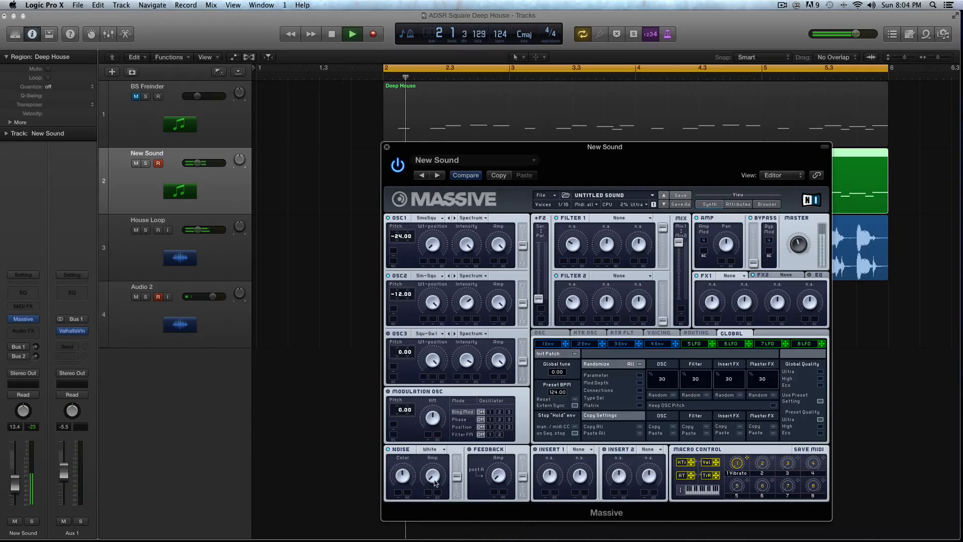
key(space)
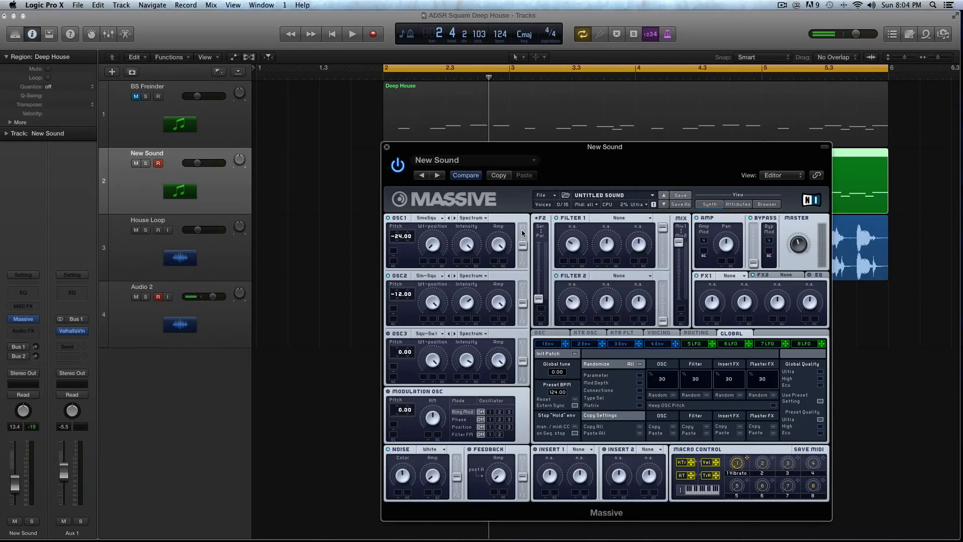
- Set Massive's Filter 1 to Lowpass 4 with the cutoff slightly past midway and low resonance, and audition it with the loop
click(616, 219)
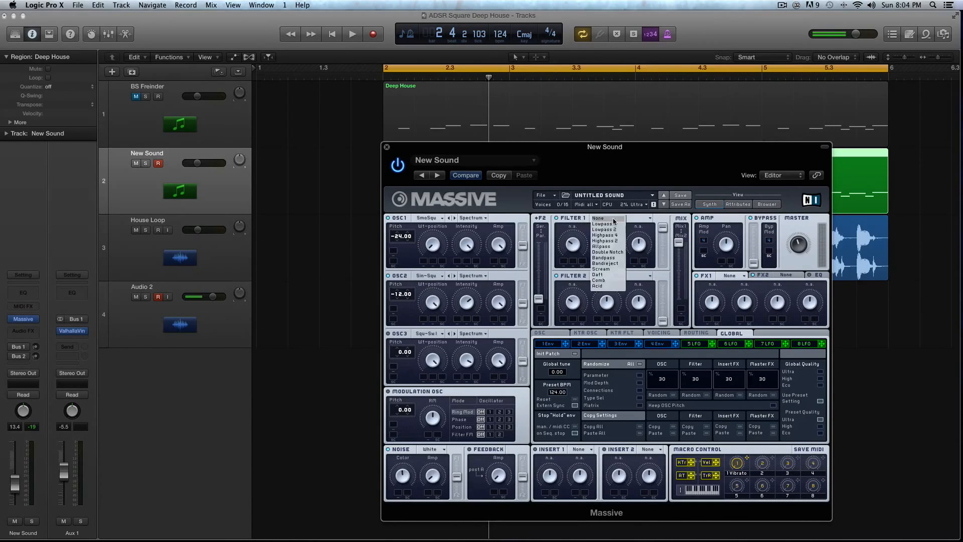
click(618, 226)
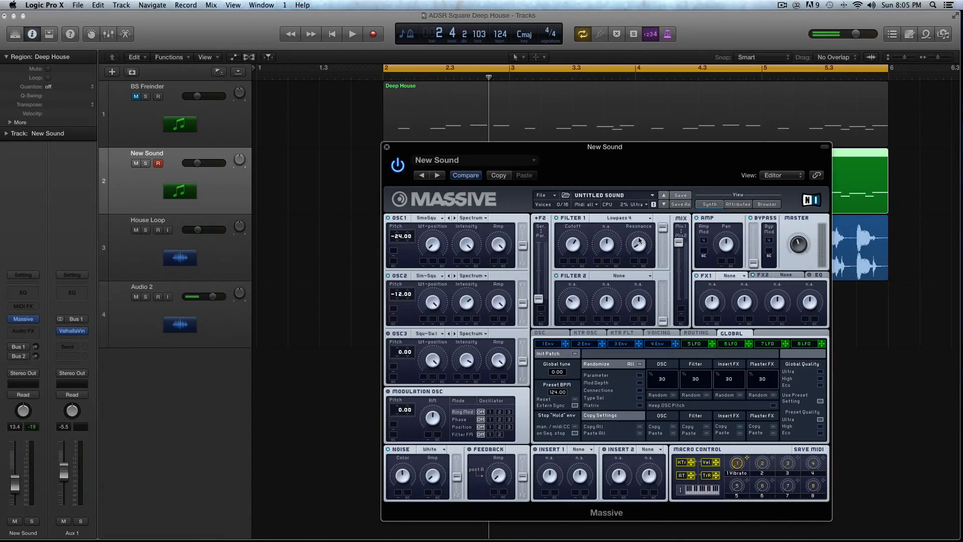
key(space)
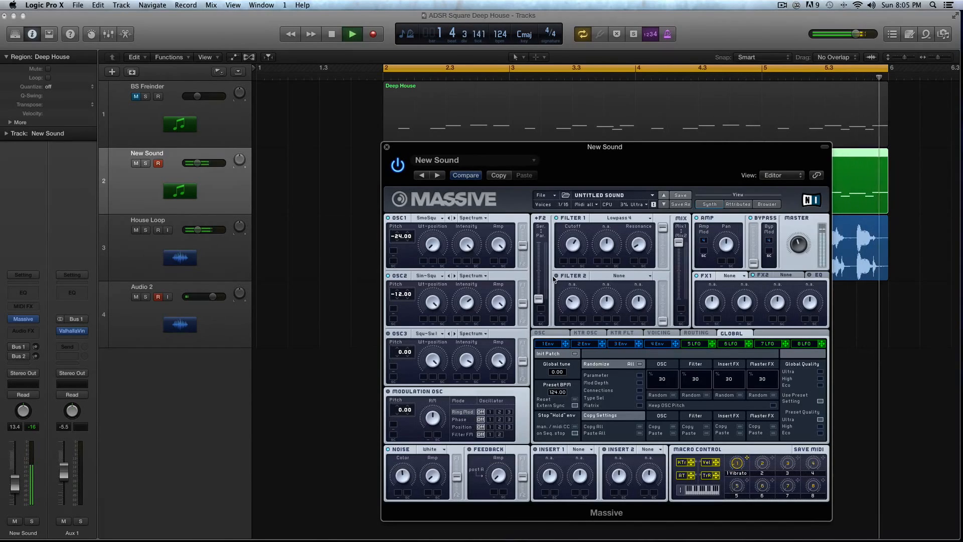
key(space)
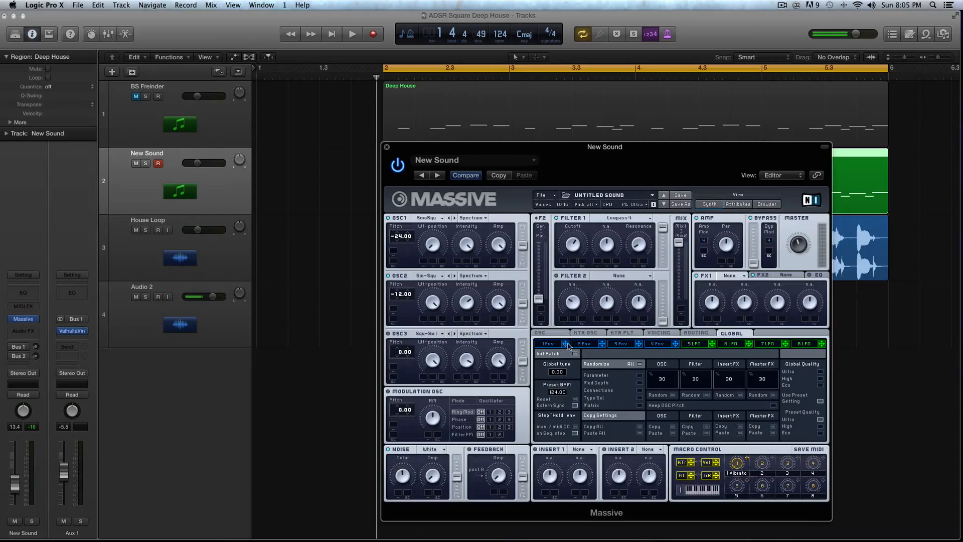
- Show Massive's oscillator settings with the glide controls and clear the Vibrato assignment from macro 1
click(546, 334)
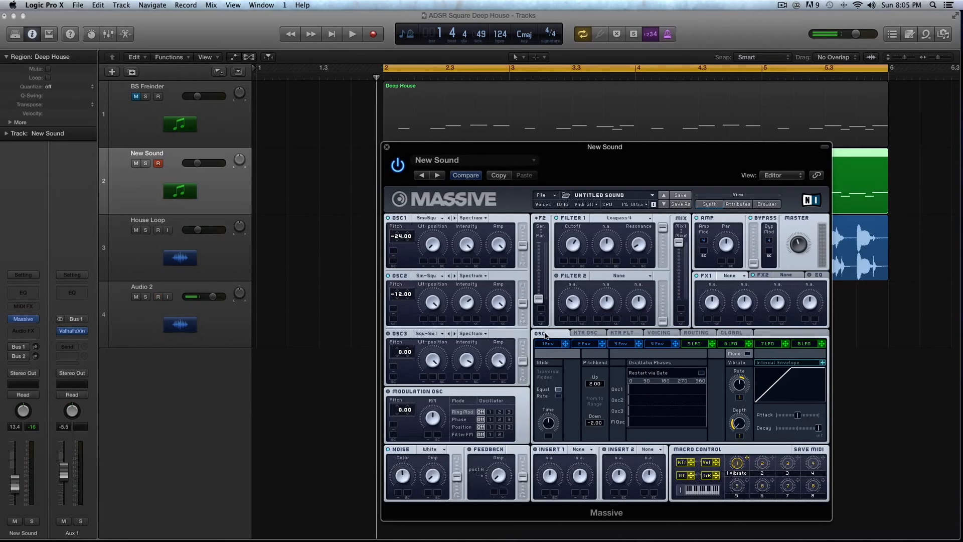
right_click(746, 457)
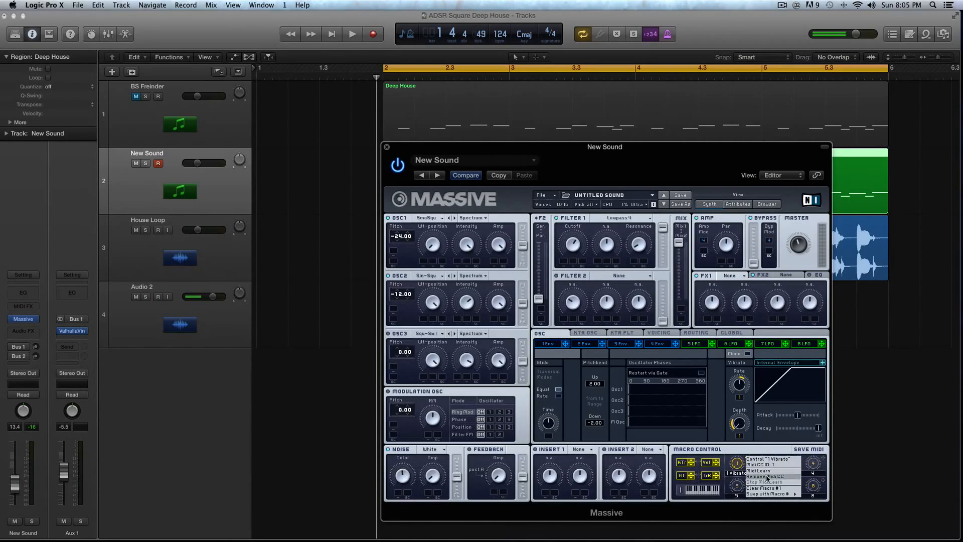
click(772, 489)
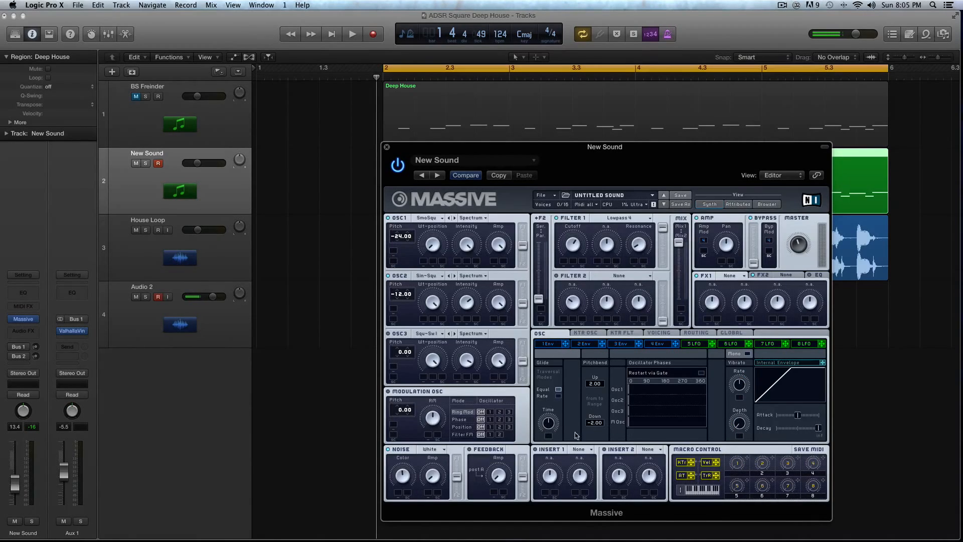
- Assign macro 1 to the glide time, name the macro "Glide" and raise its modulation amount on the time knob
drag(747, 460, 550, 425)
text(Glide)
drag(549, 435, 549, 413)
- Solo the New Sound region and audition the glide on its own
key(space)
key(ctrl+s)
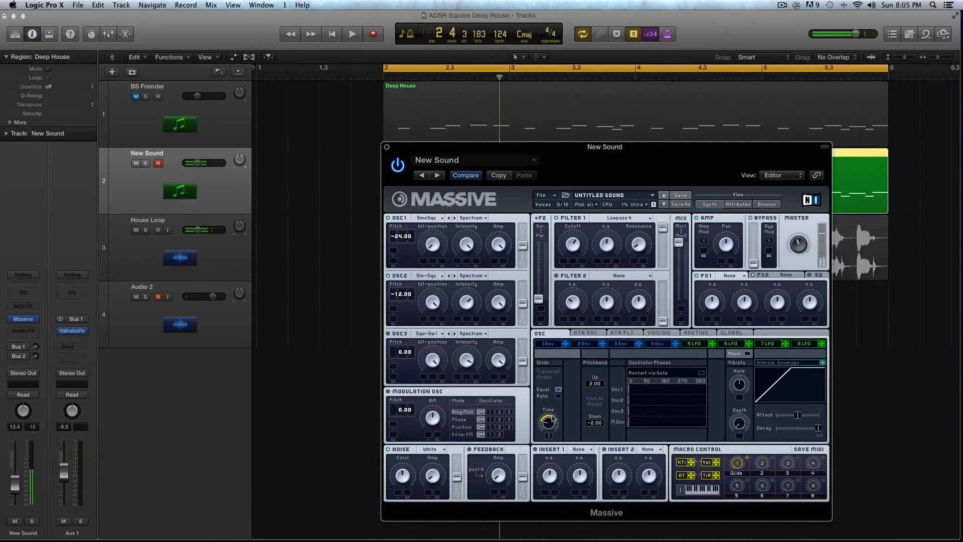
key(space)
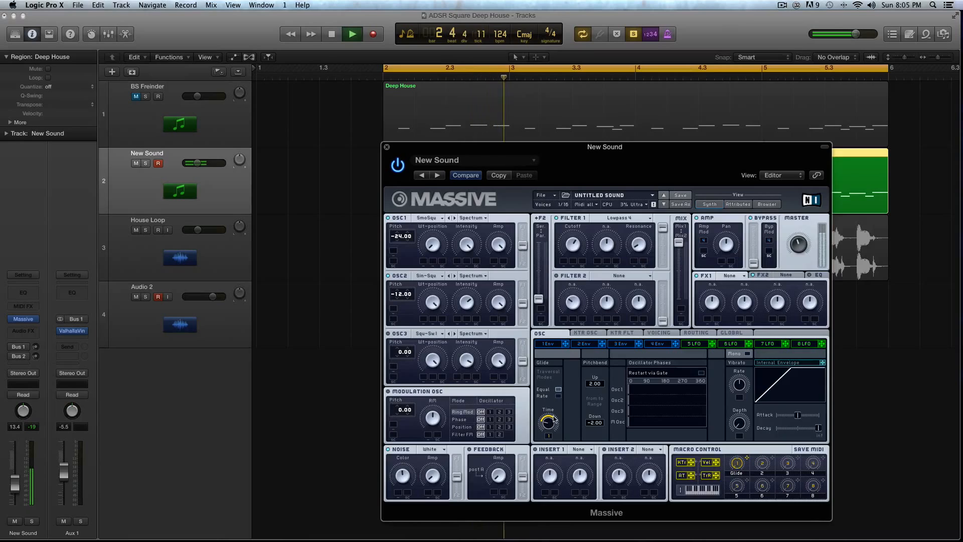
key(space)
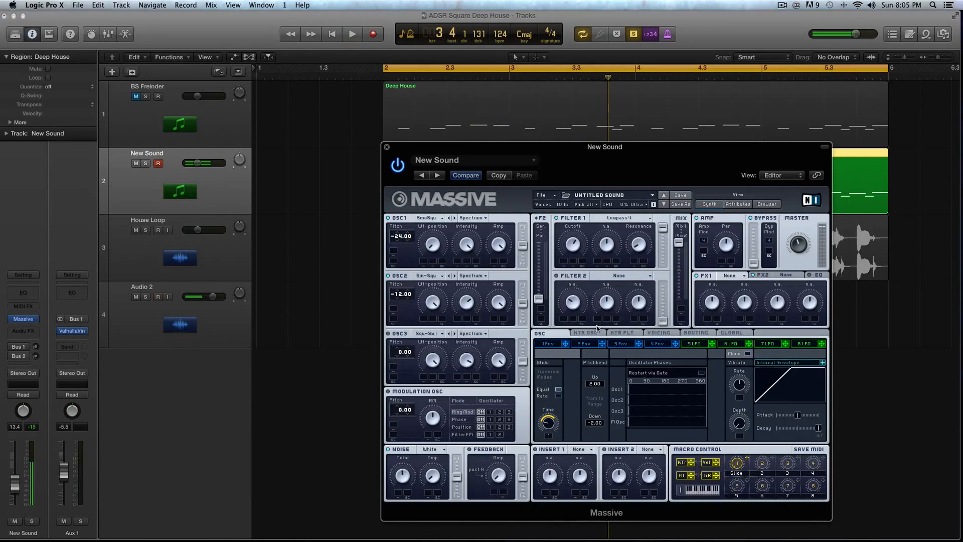
- Set Massive's voicing to Monophon and audition the soloed part
click(649, 333)
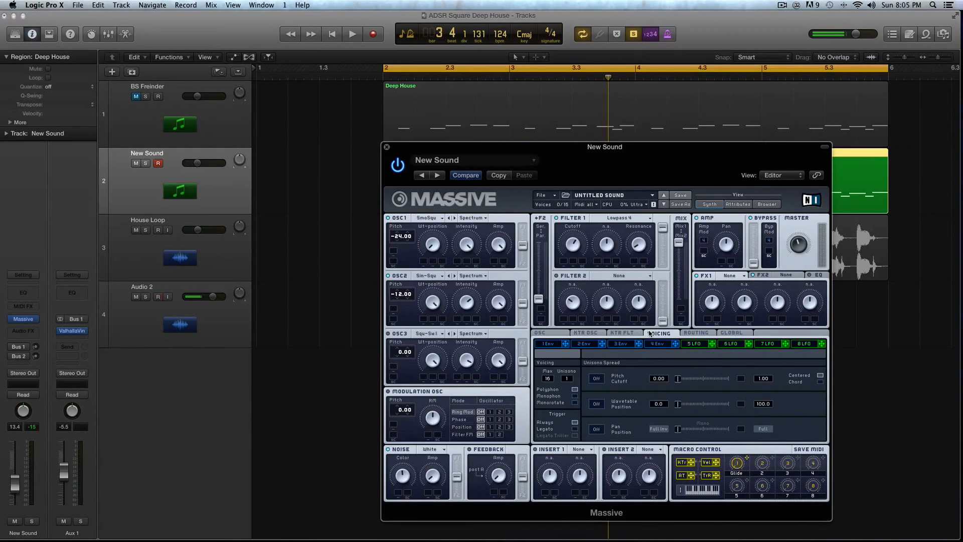
click(575, 397)
key(space)
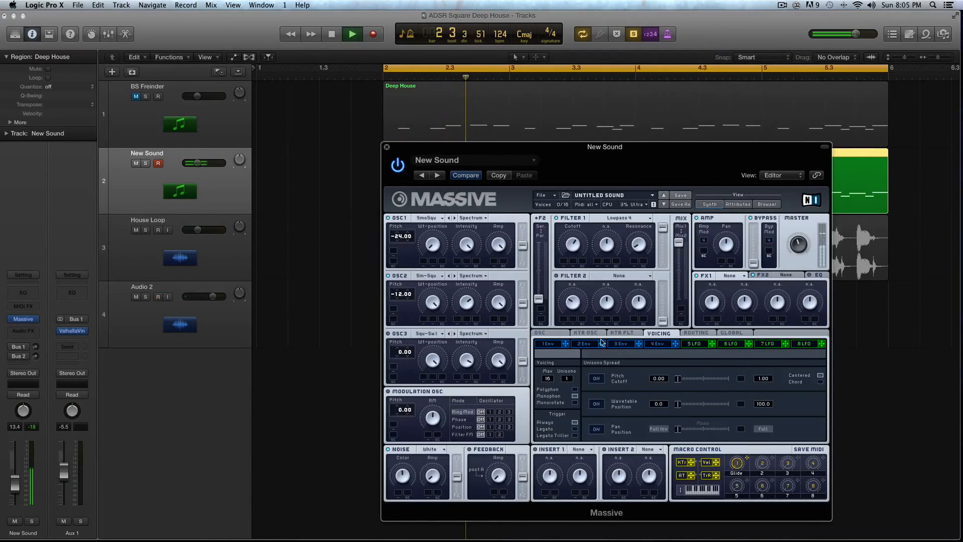
key(space)
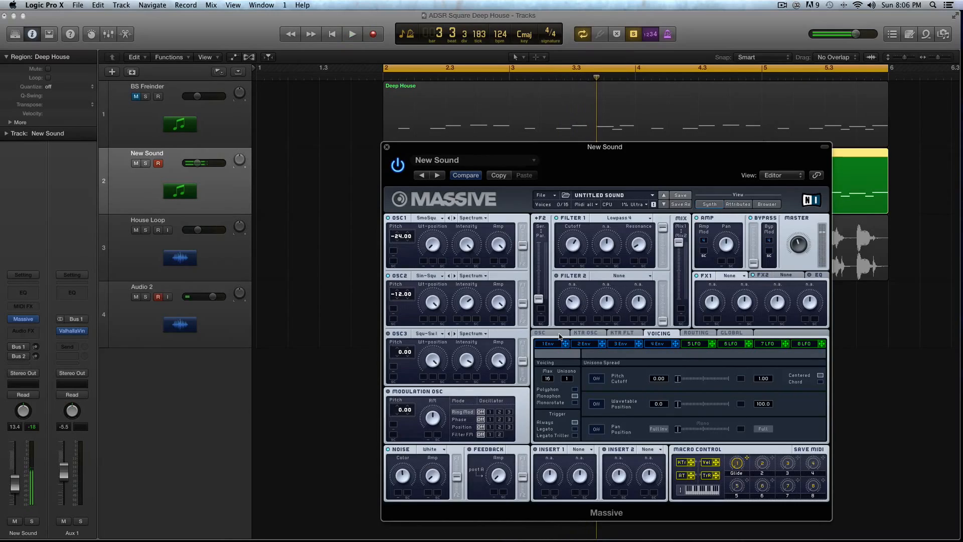
- Shape Envelope 1 with a short attack, a decay falling to zero level and a longer release, and play the soloed part
click(549, 343)
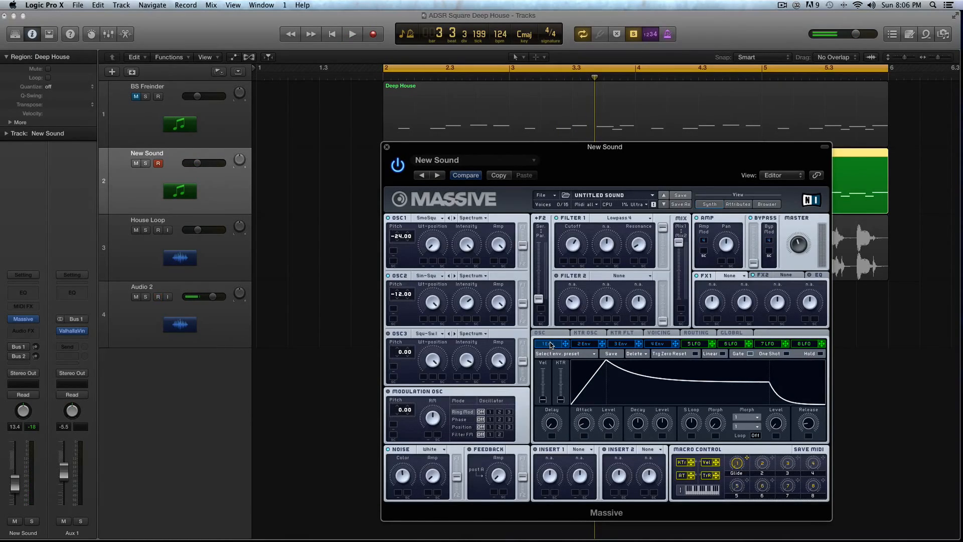
drag(585, 426, 590, 469)
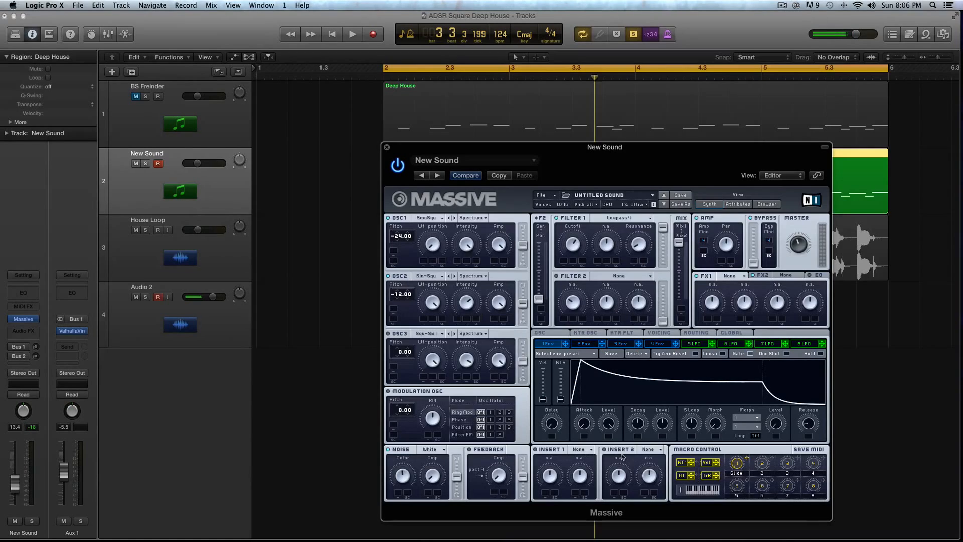
drag(639, 423, 667, 466)
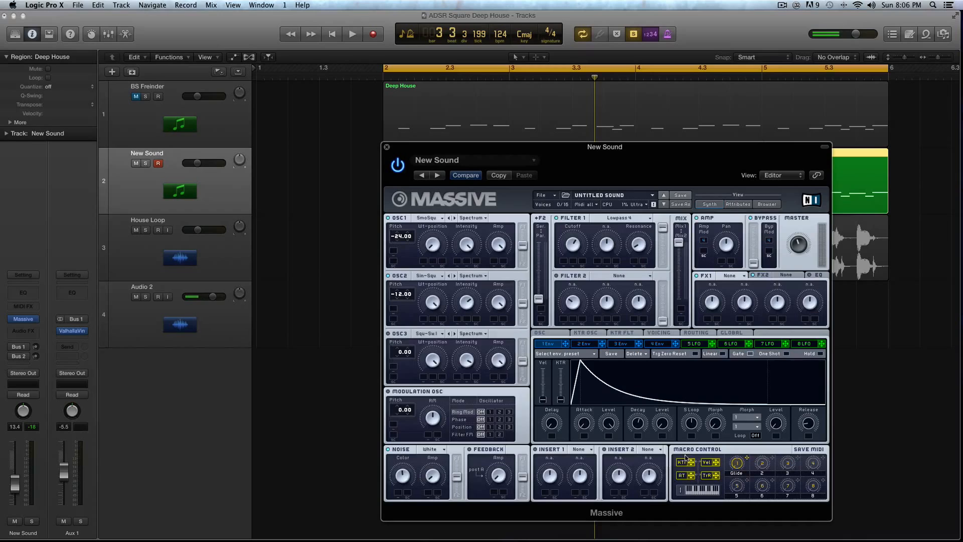
drag(807, 427, 805, 403)
key(space)
key(space)
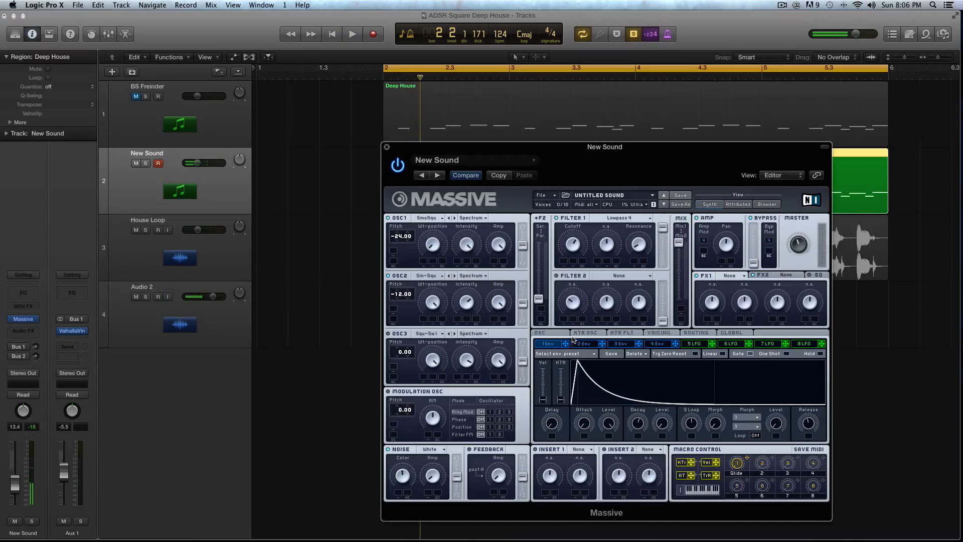
- Modulate Filter 1's cutoff with Envelope 1 and audition it soloed and together with the house loop
drag(566, 346, 567, 246)
key(space)
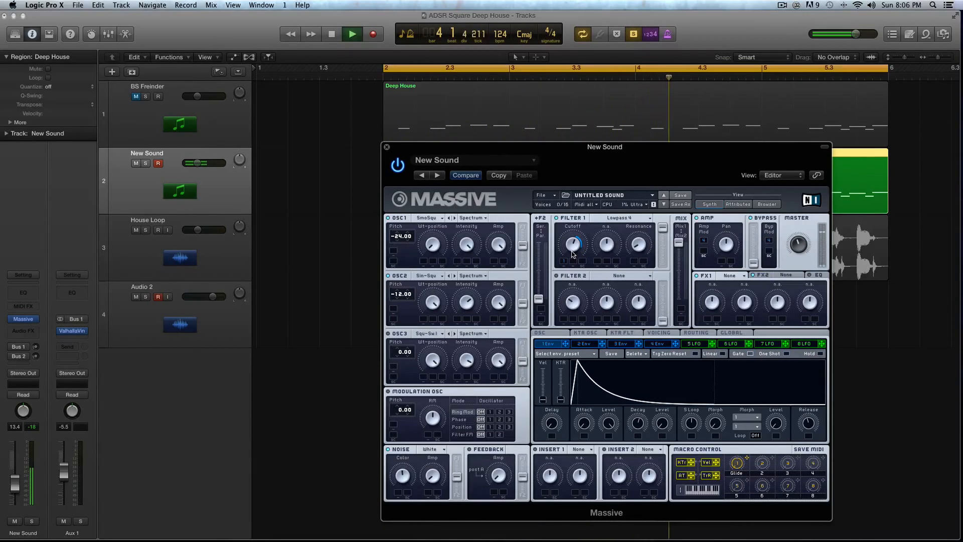
key(space)
key(s)
key(space)
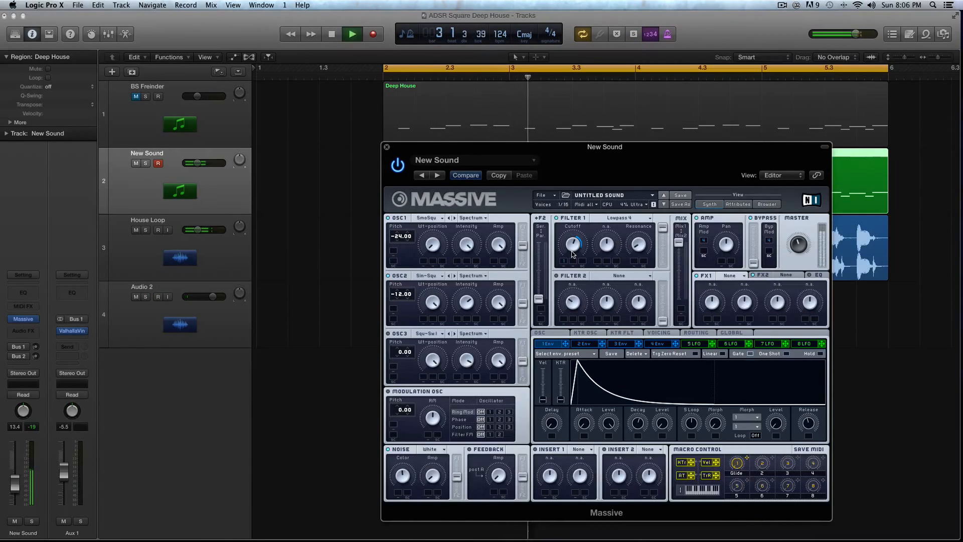
key(space)
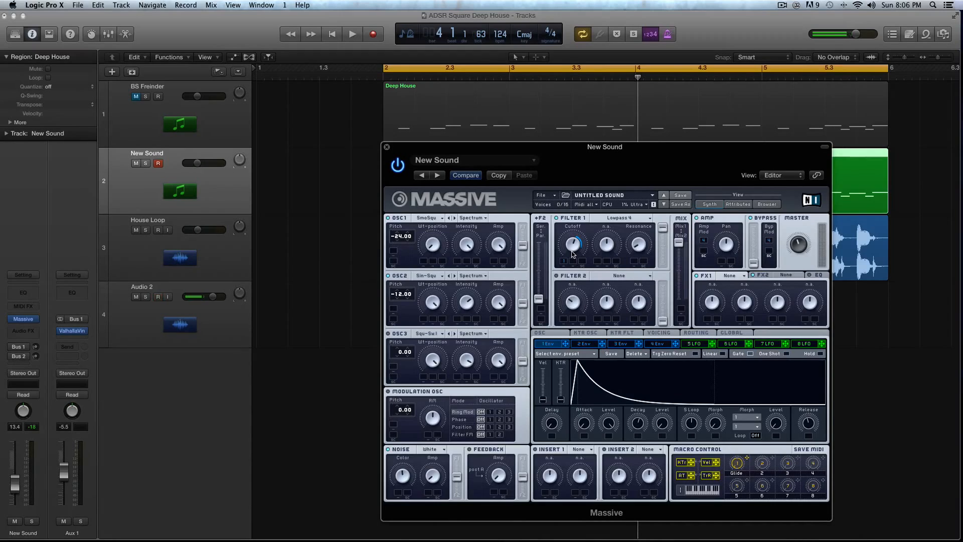
- Shape Envelope 2 as Linear with a shorter attack, a decay lengthened and falling to zero level, and an adjusted release
click(587, 345)
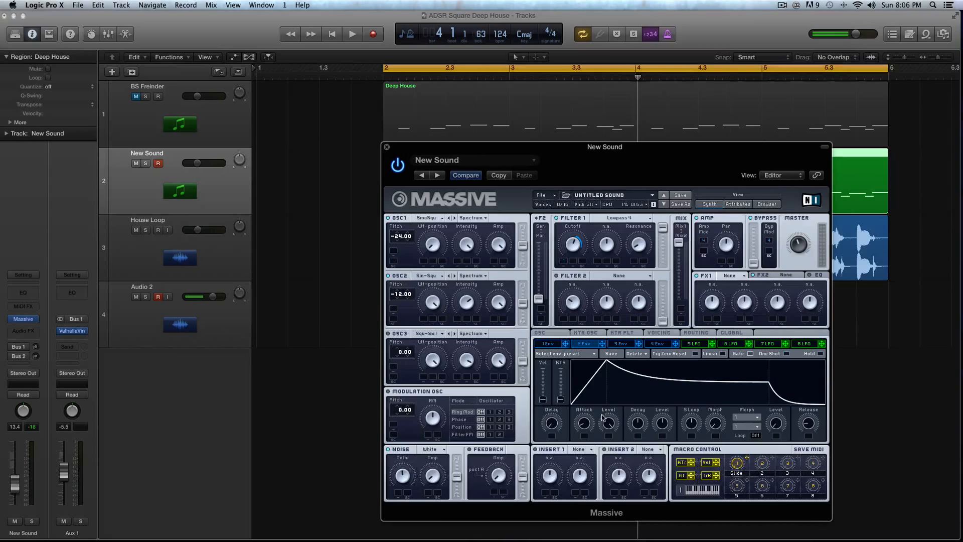
drag(584, 424, 585, 441)
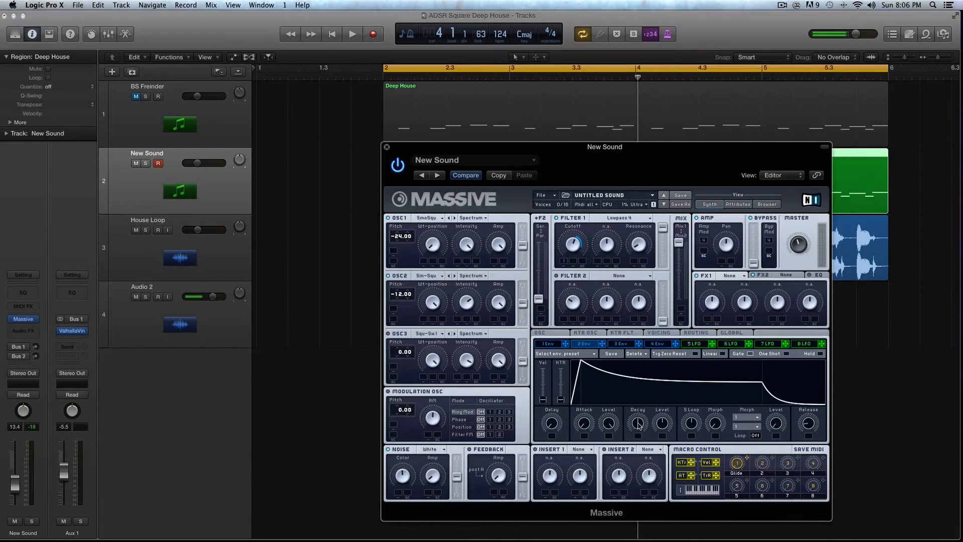
drag(638, 424, 664, 466)
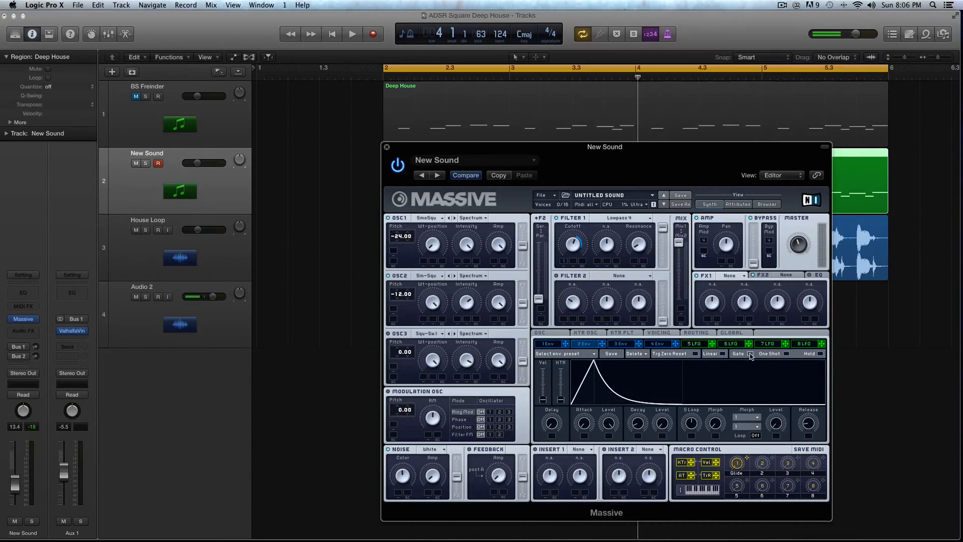
click(724, 353)
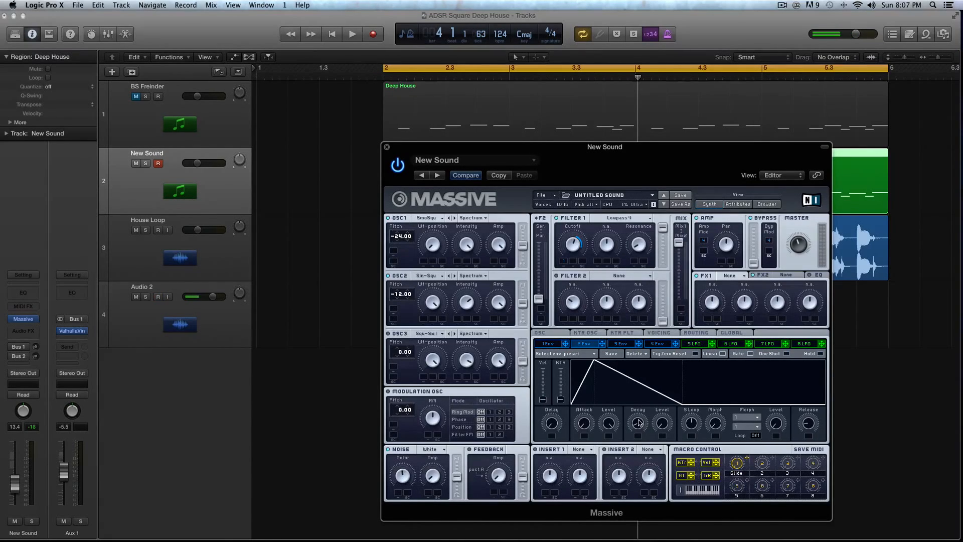
drag(638, 418, 639, 416)
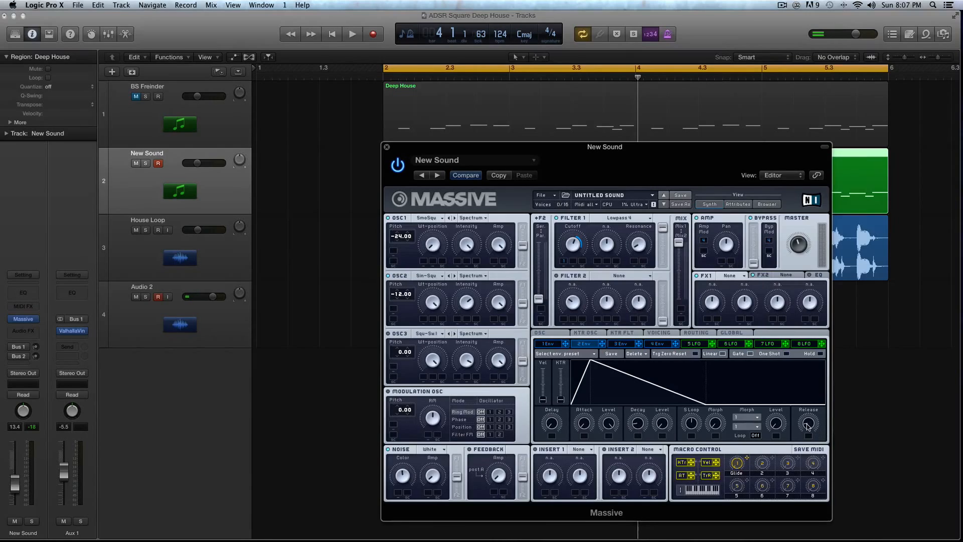
drag(808, 425, 810, 427)
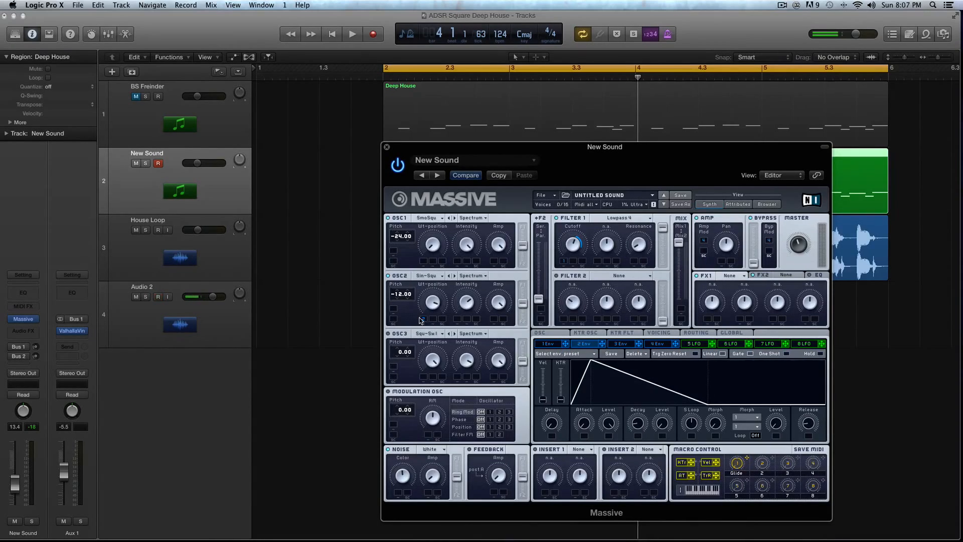
- Modulate OSC2's wavetable position and intensity with Envelope 2, auditioning the part with the house loop and soloed
drag(423, 320, 423, 310)
drag(602, 344, 455, 318)
key(space)
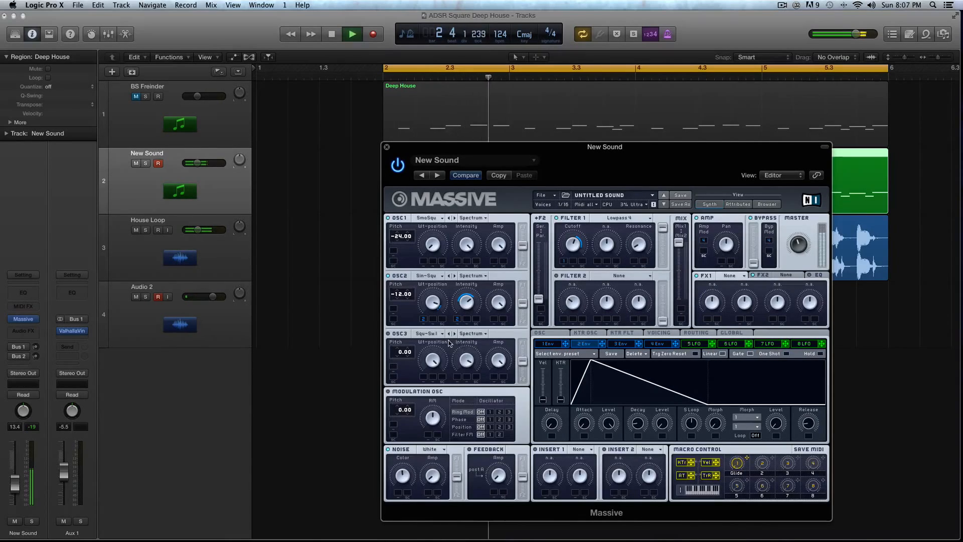
key(space)
key(ctrl+s)
key(space)
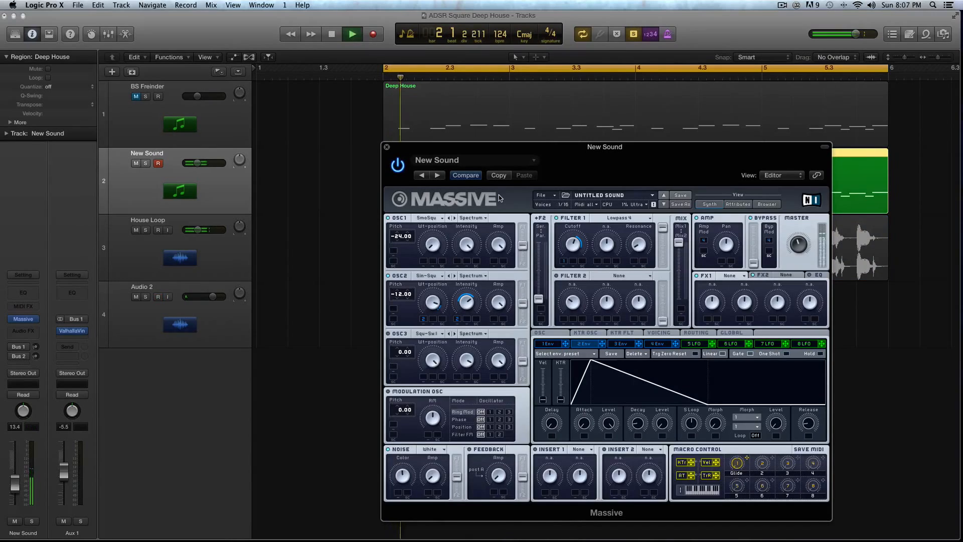
key(space)
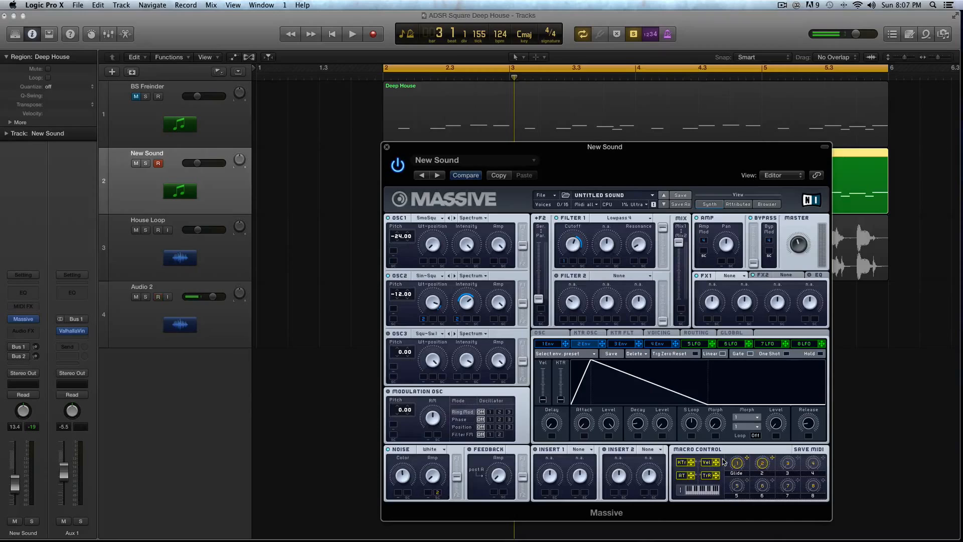
- Assign macro 2, named Noise, to the noise Color, modulate the noise Amp with Envelope 2, and audition the result
drag(773, 458, 398, 492)
drag(399, 493, 395, 477)
drag(581, 364, 432, 459)
key(space)
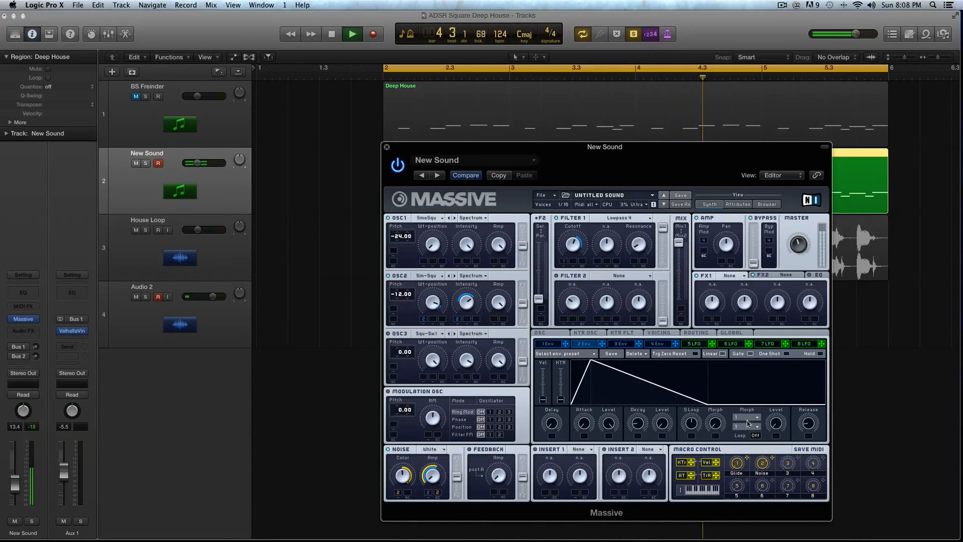
key(space)
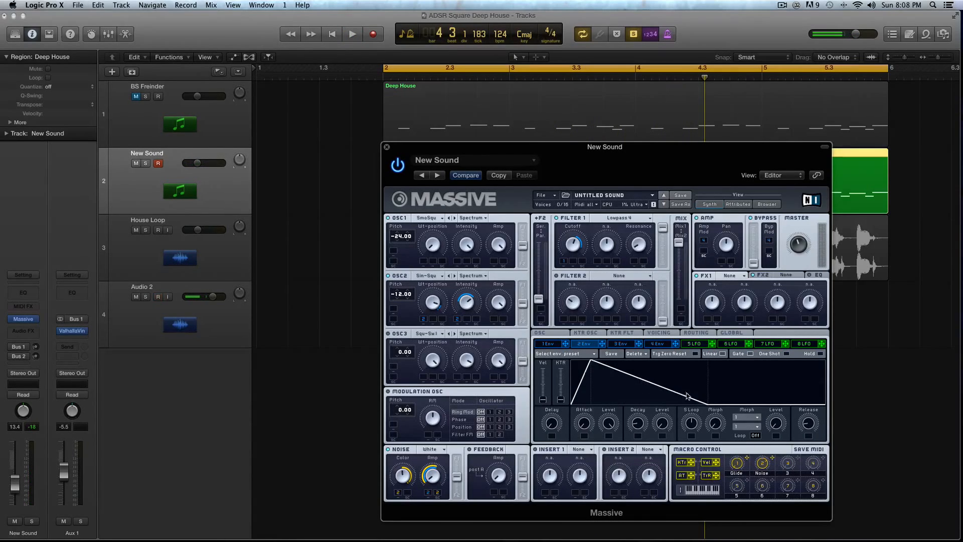
key(space)
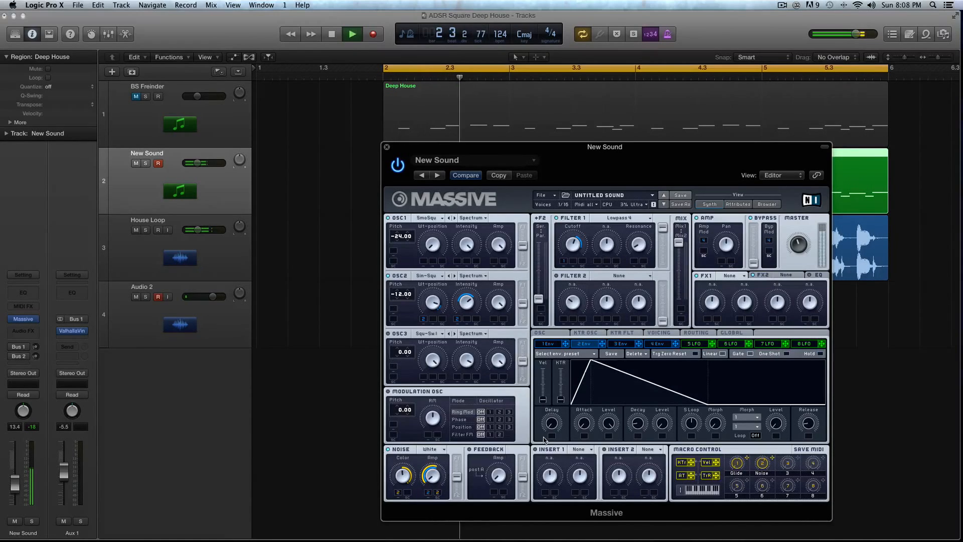
key(space)
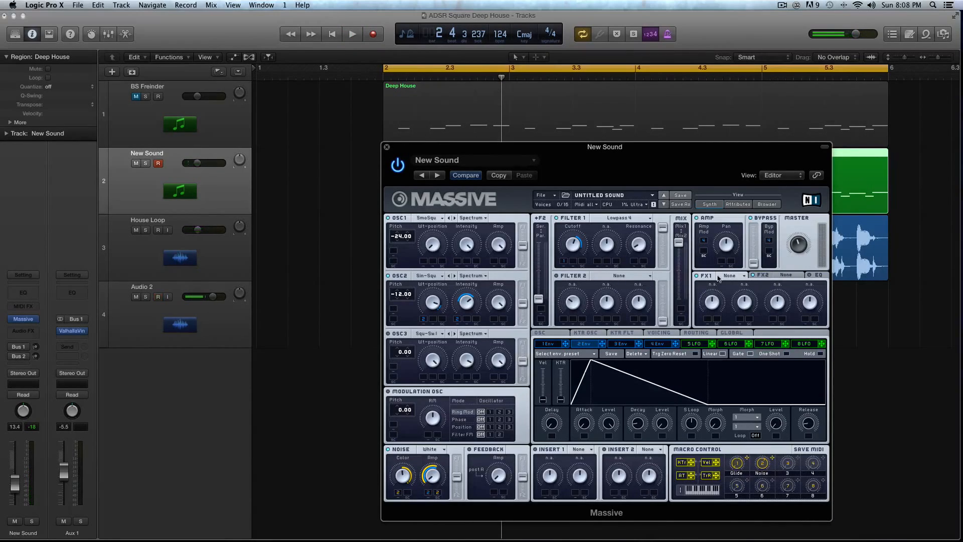
- Load Delay Synced in FX1 with 2/16 left and 1/4 right, low dry/wet, damp and feedback, and audition it
click(732, 276)
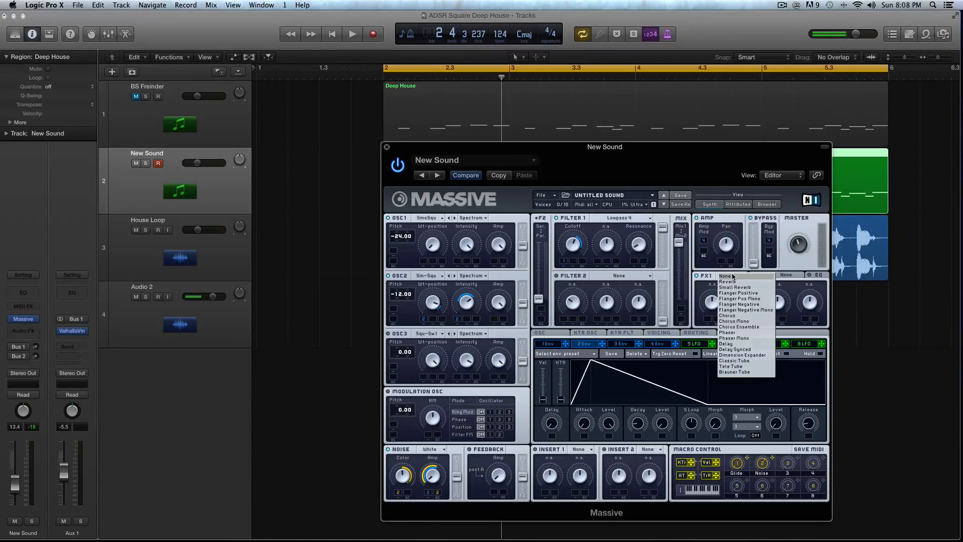
click(733, 349)
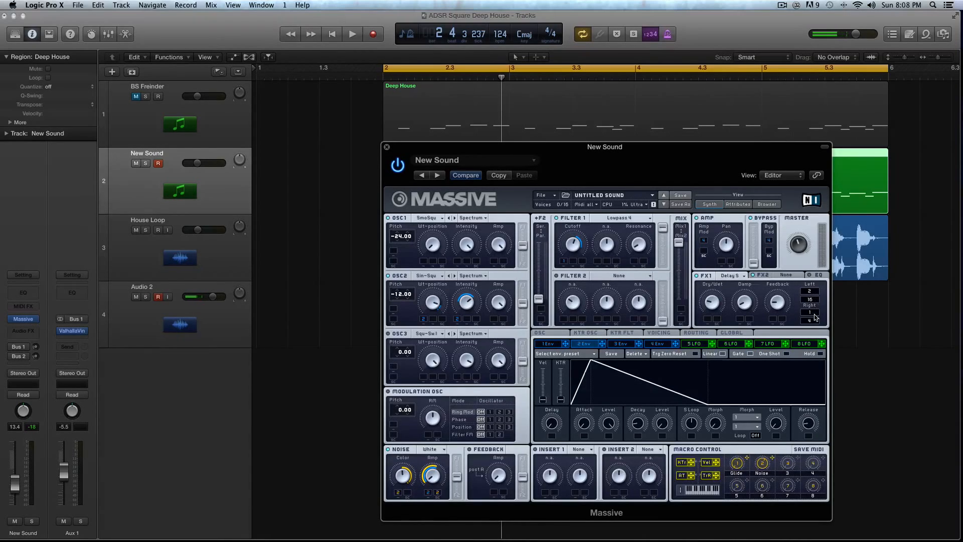
key(space)
key(space)
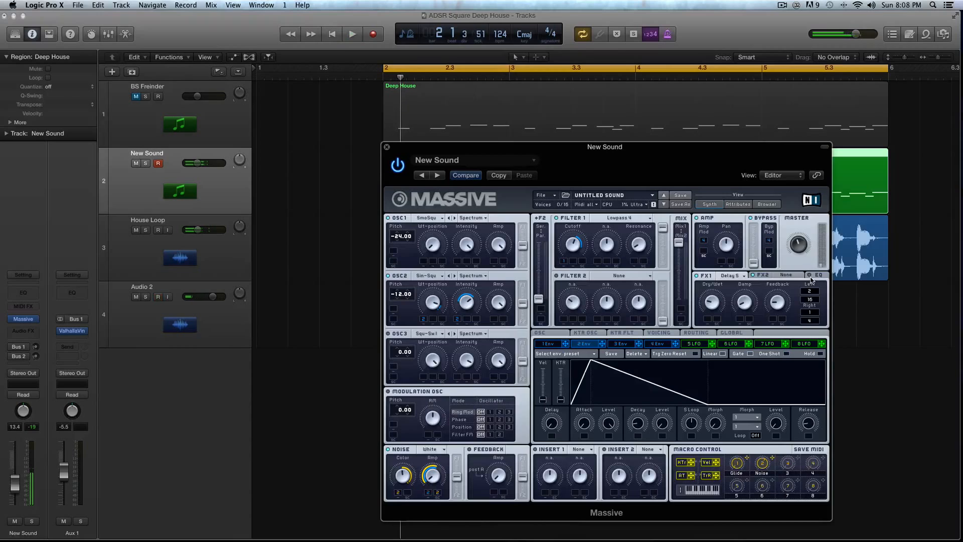
key(space)
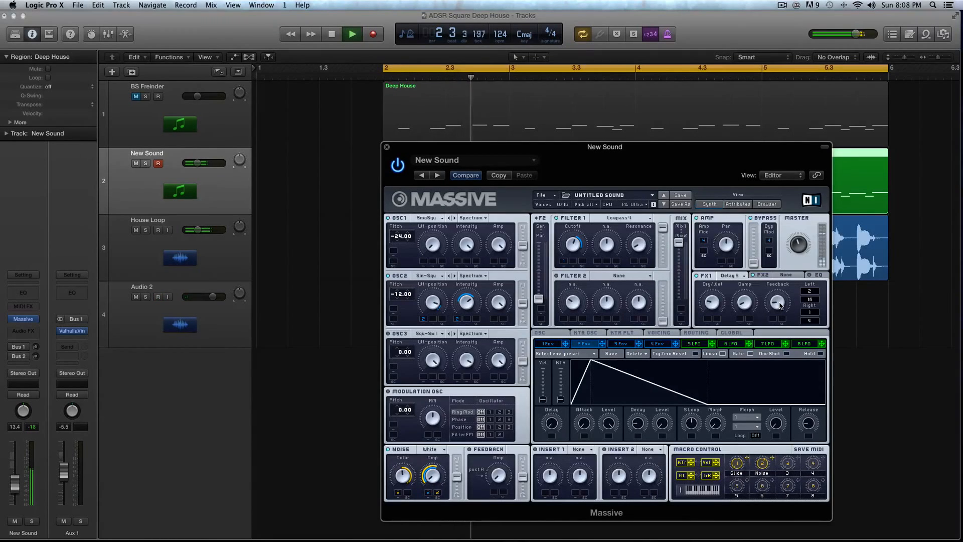
key(space)
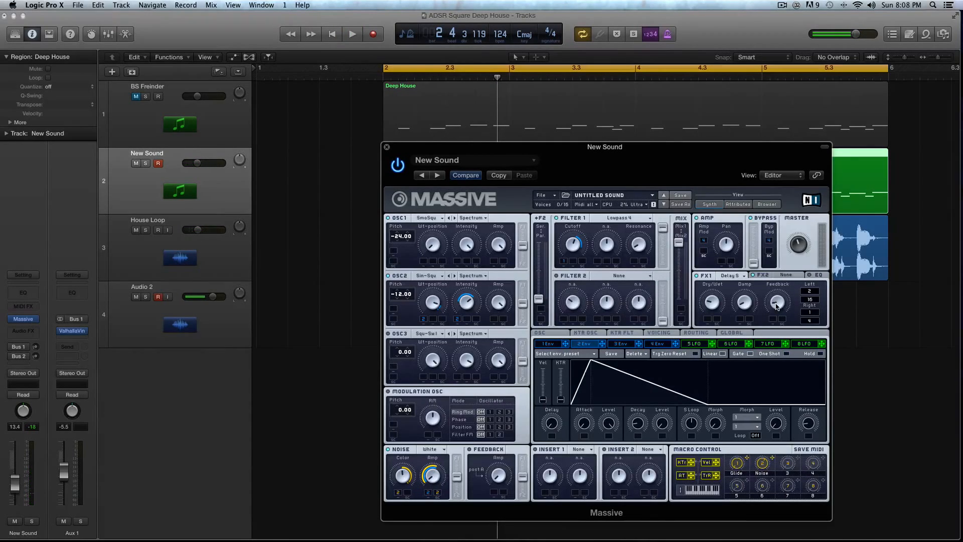
key(space)
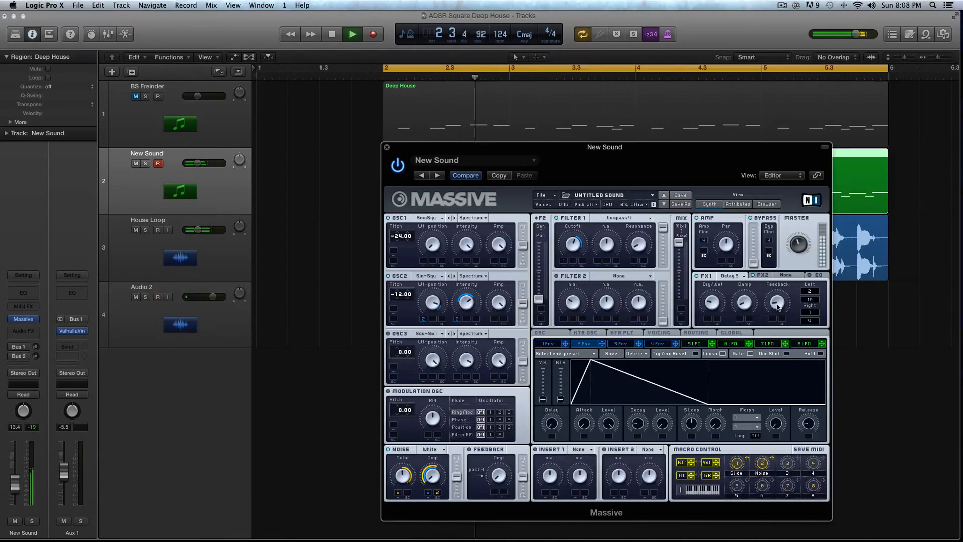
key(space)
- Load Small Reverb in FX2 and lower its dry/wet and size while playing the part with the house loop
click(787, 276)
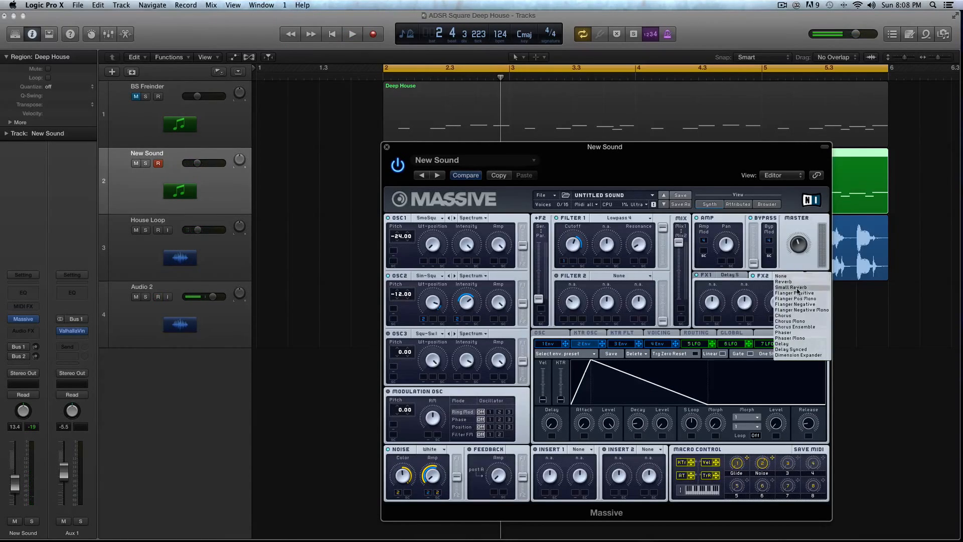
click(798, 291)
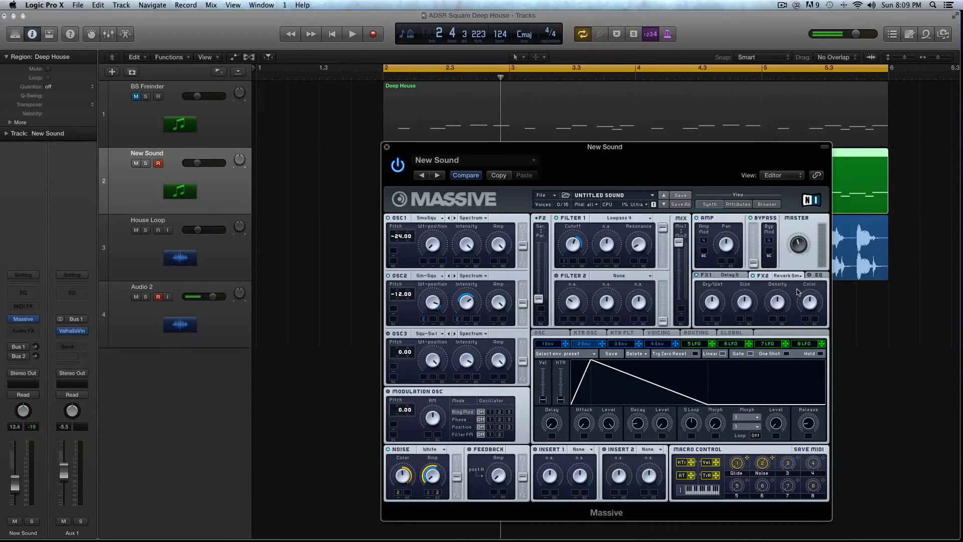
key(space)
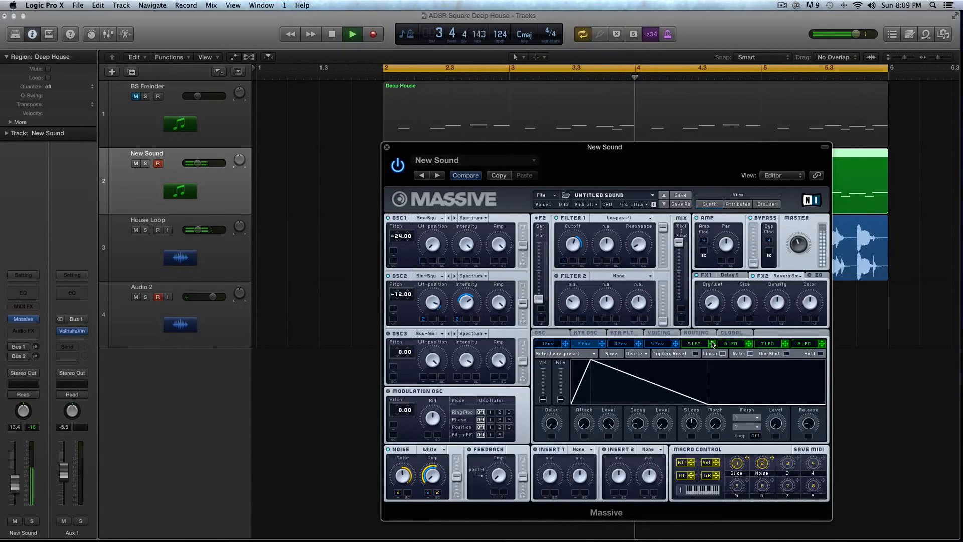
key(space)
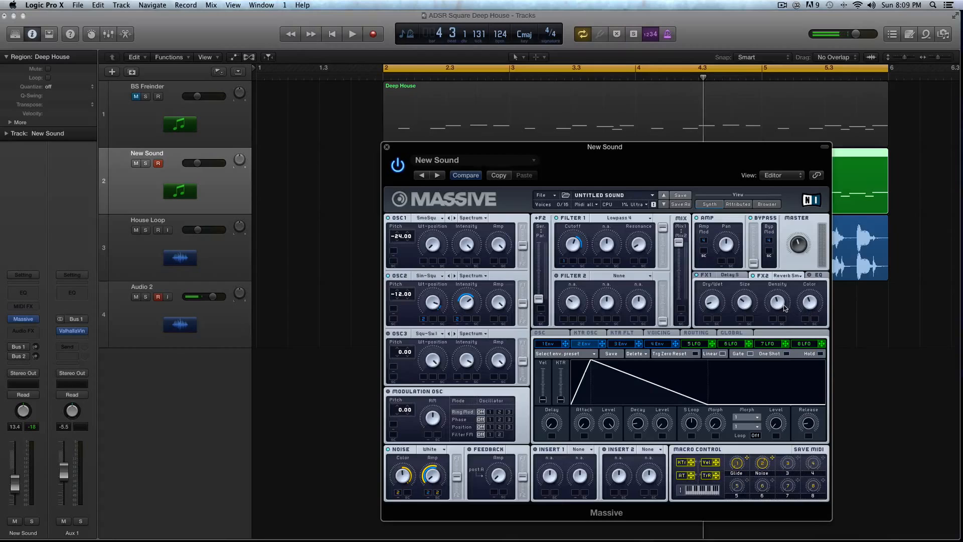
- Raise the New Sound track's volume to -8.8 dB and adjust Filter 1's resonance and cutoff during playback with the loop and soloed
key(space)
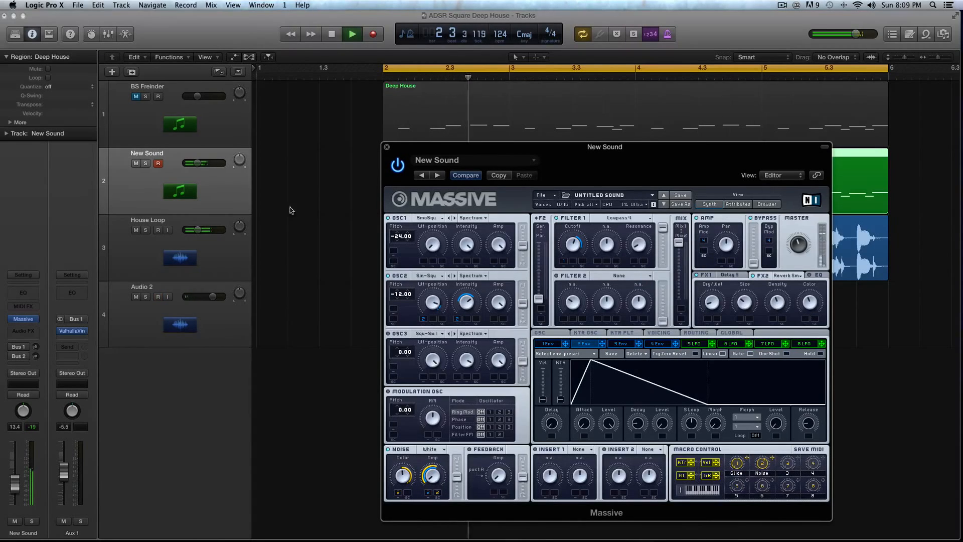
drag(196, 166, 201, 166)
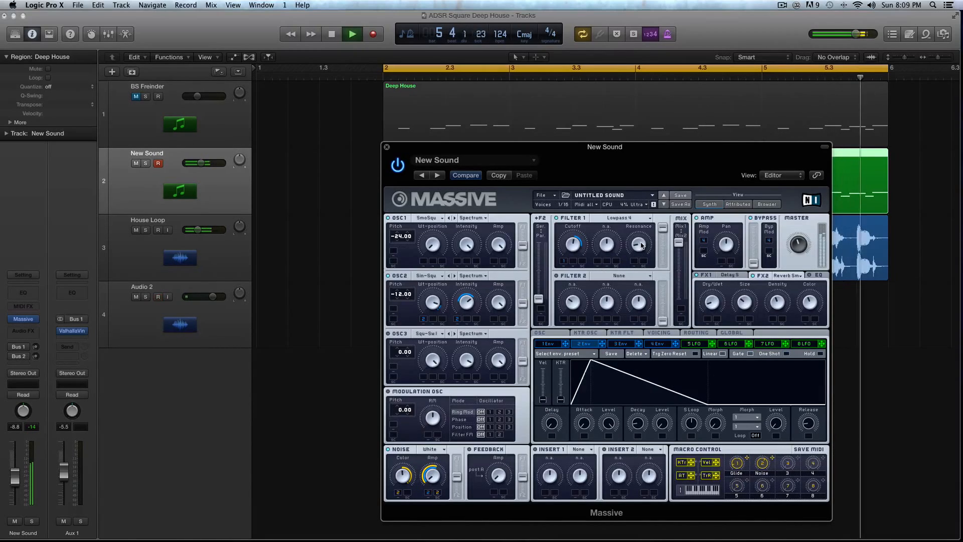
key(space)
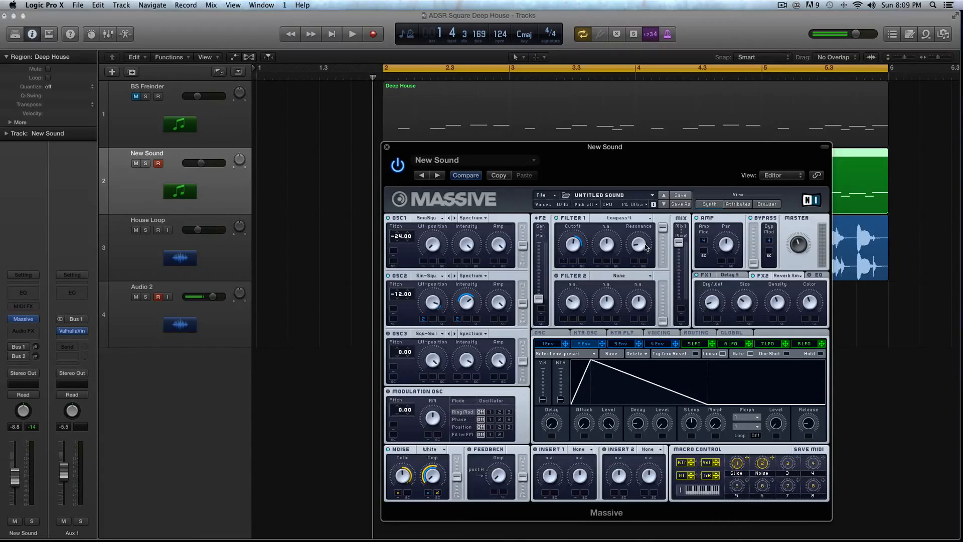
key(ctrl+s)
key(space)
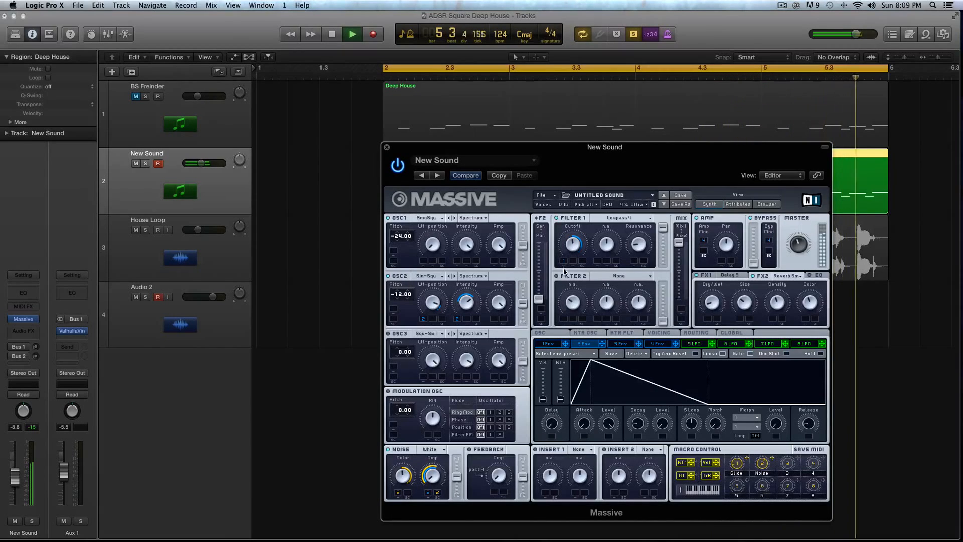
key(space)
- Shape Massive's EQ with a raised low shelf, a slightly reduced boost and a lower frequency, auditioning the soloed part
click(818, 275)
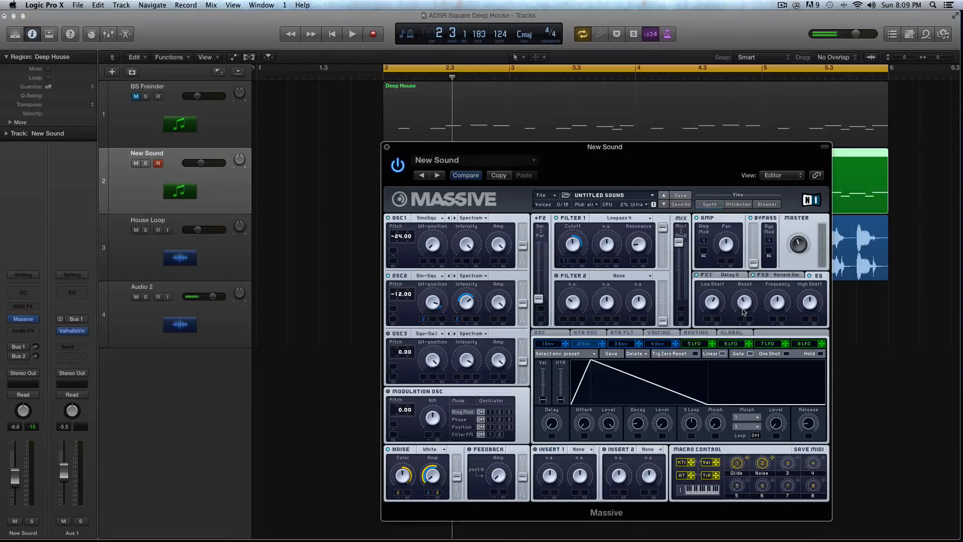
key(ctrl+s)
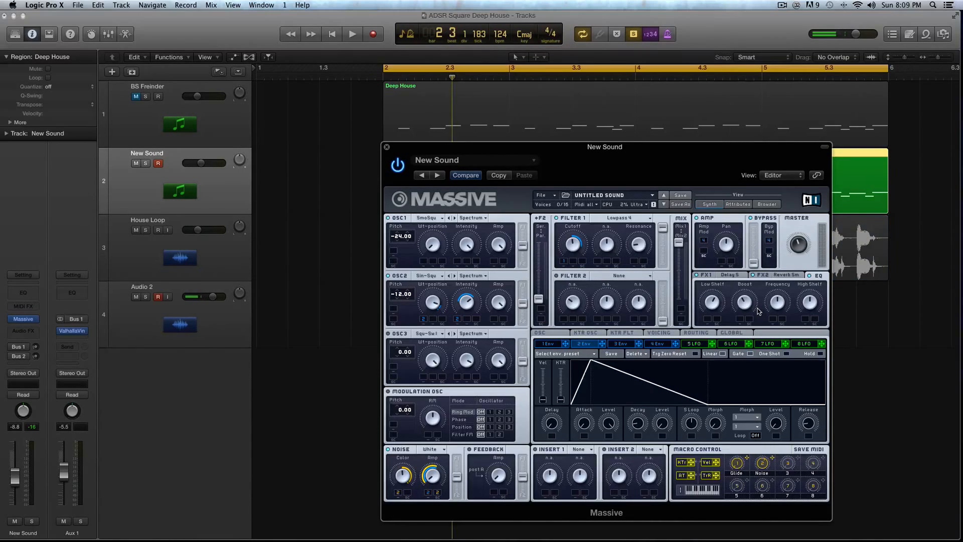
key(space)
drag(776, 306, 776, 333)
key(space)
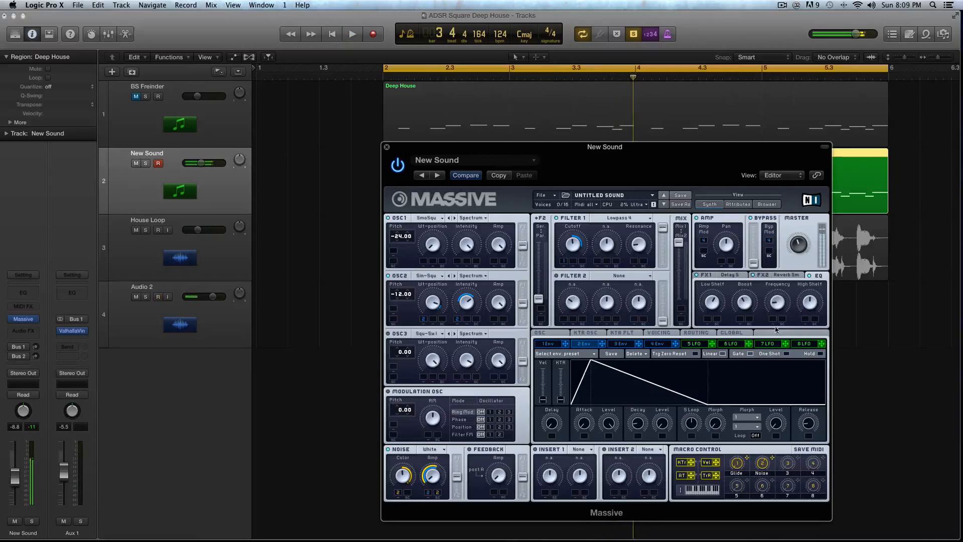
key(space)
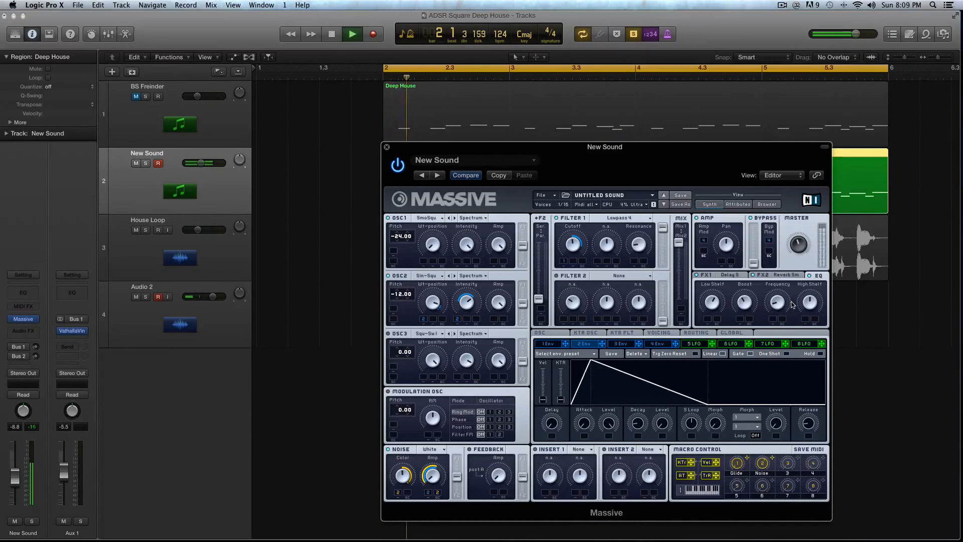
key(space)
drag(785, 307, 784, 302)
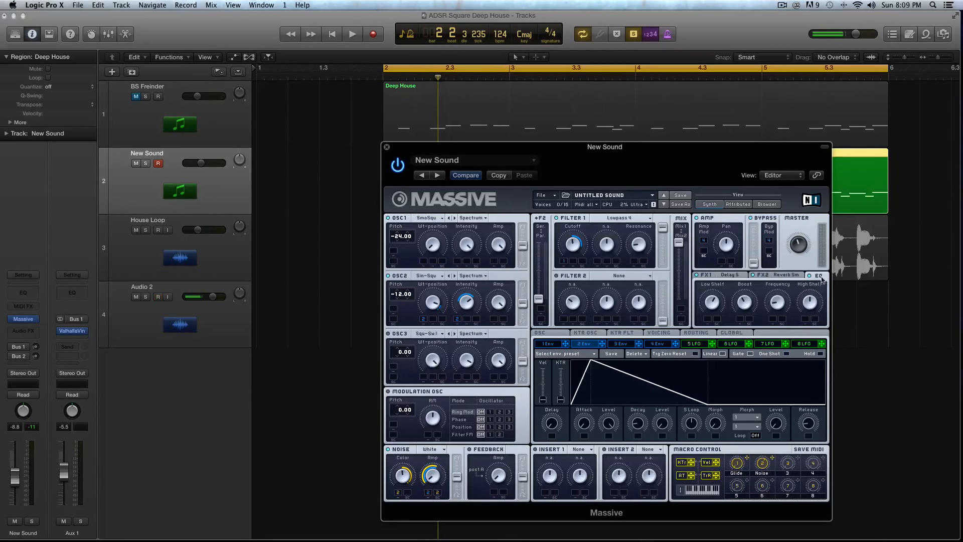
key(space)
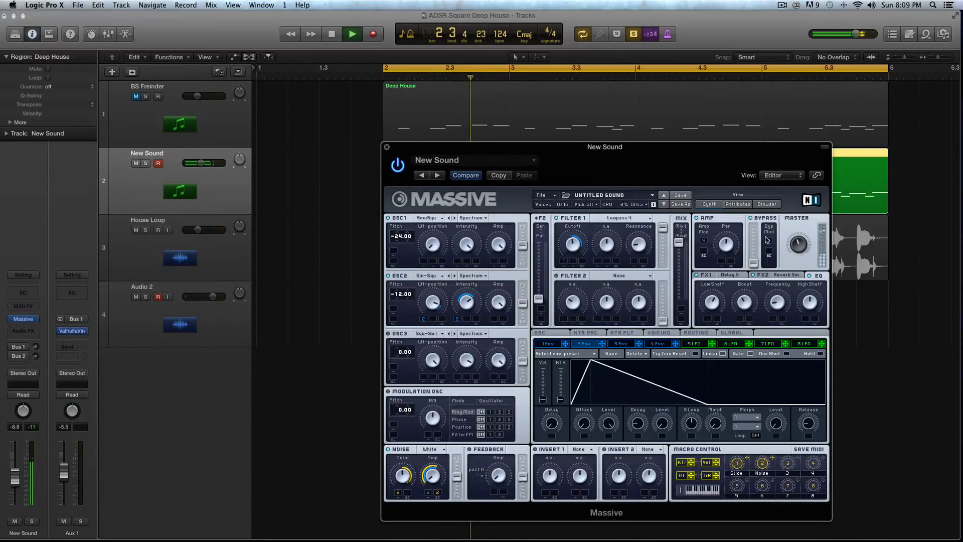
key(space)
- Lengthen Envelope 4's release while auditioning the part together with the house loop
key(space)
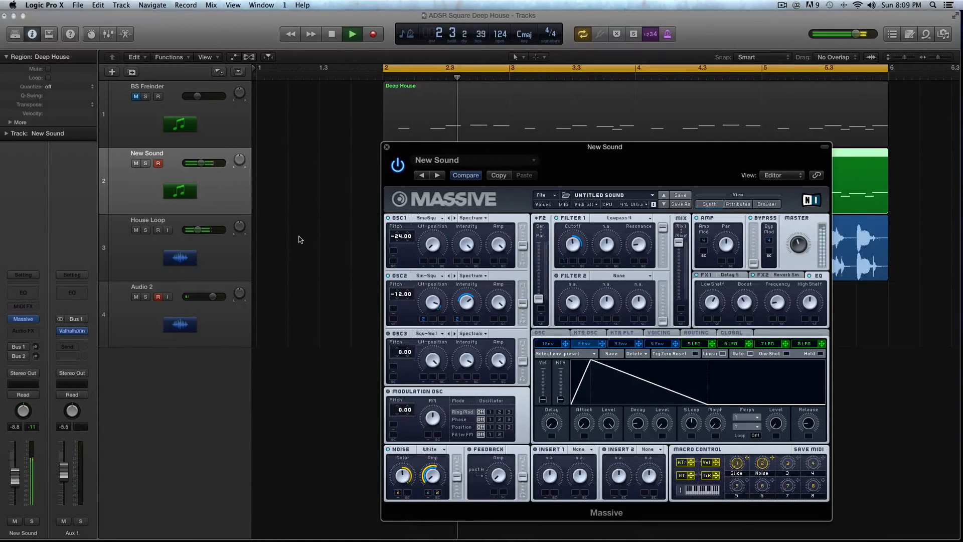
key(z)
click(661, 345)
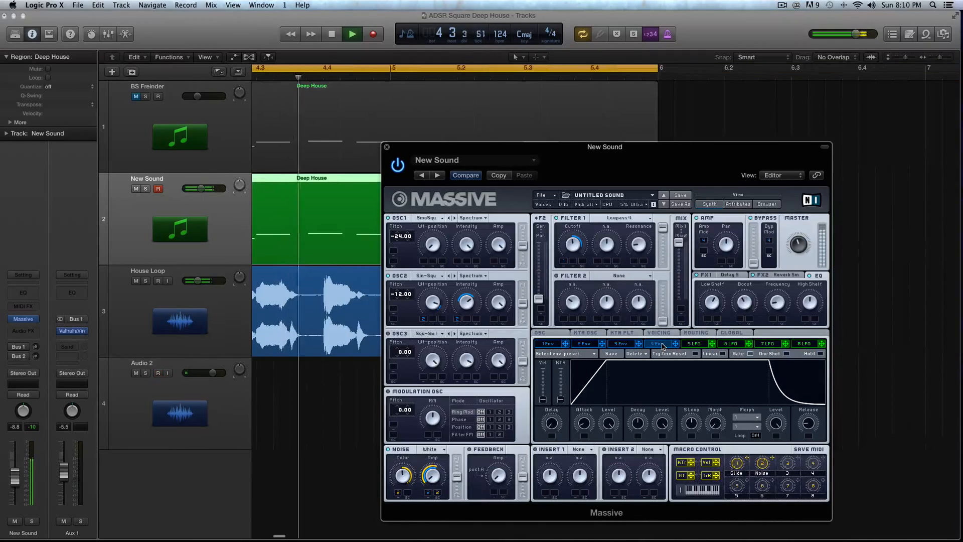
key(space)
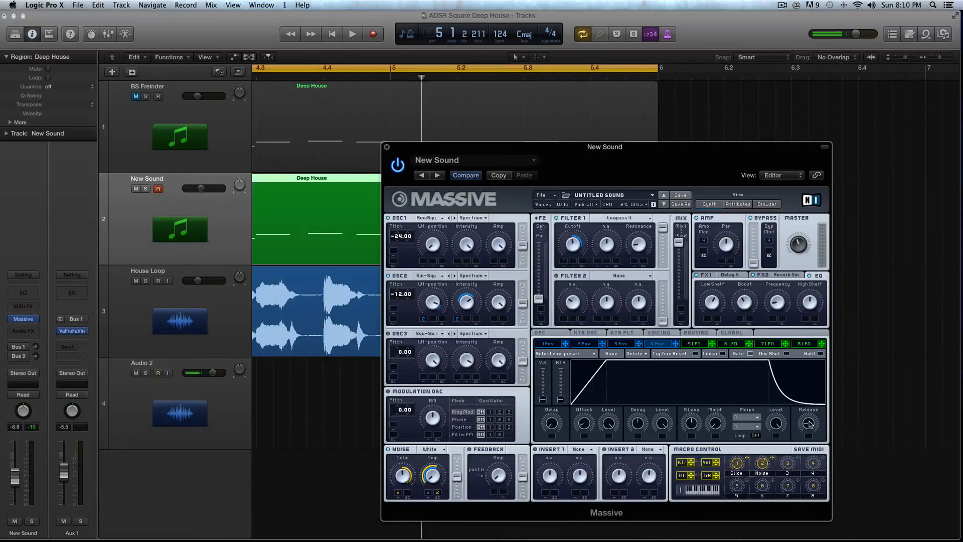
drag(810, 424, 810, 417)
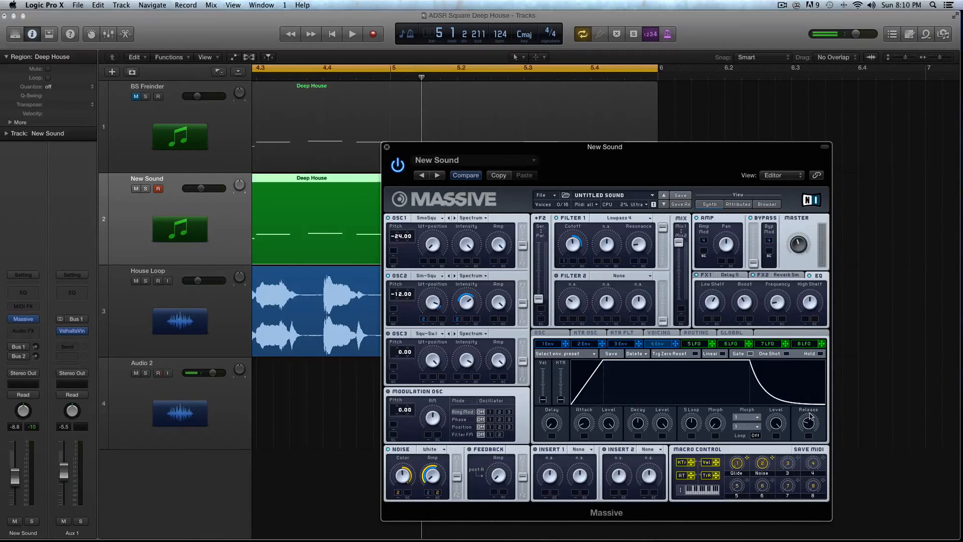
key(space)
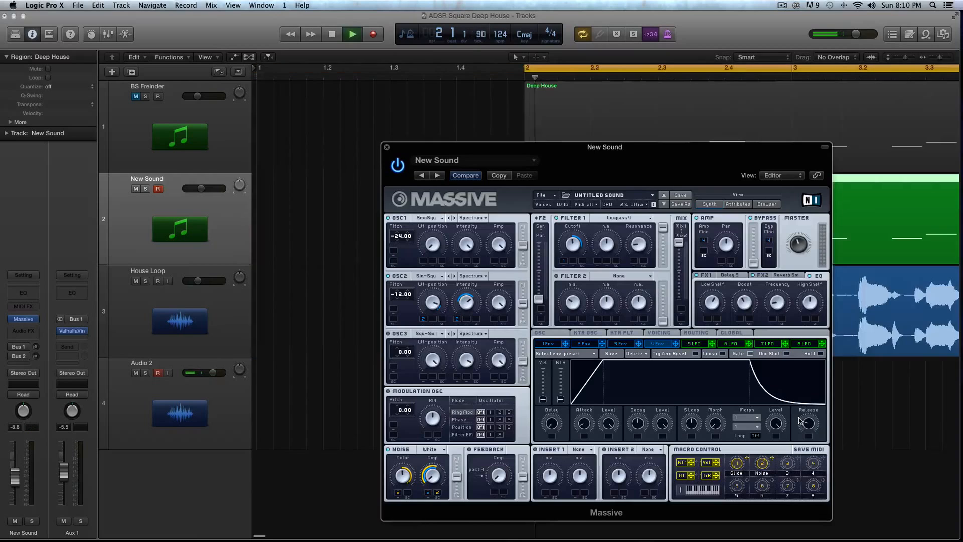
drag(808, 422, 808, 418)
key(space)
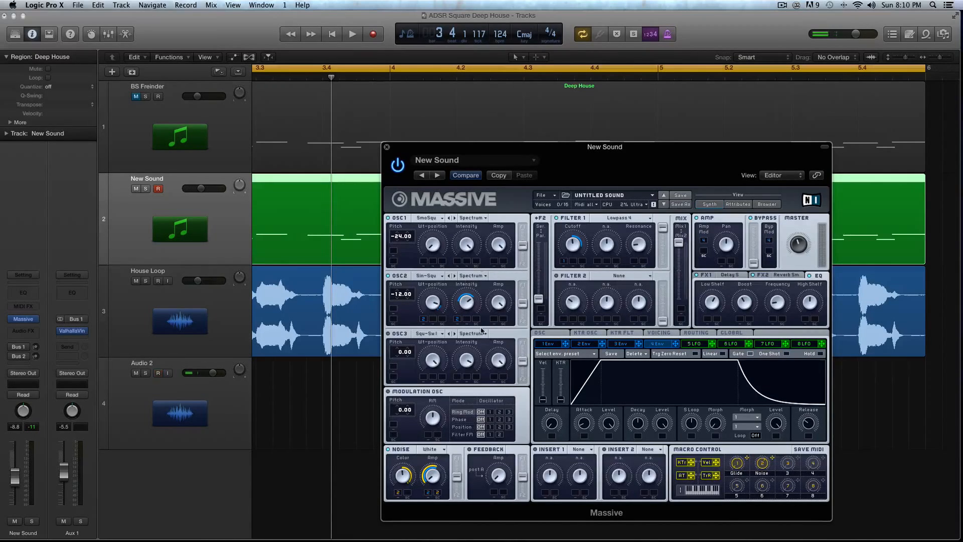
- Activate the Bus 1 and Bus 2 sends on the New Sound channel and set the Bus 2 send to about -19.0 dB
scroll(304, 211, left, 5)
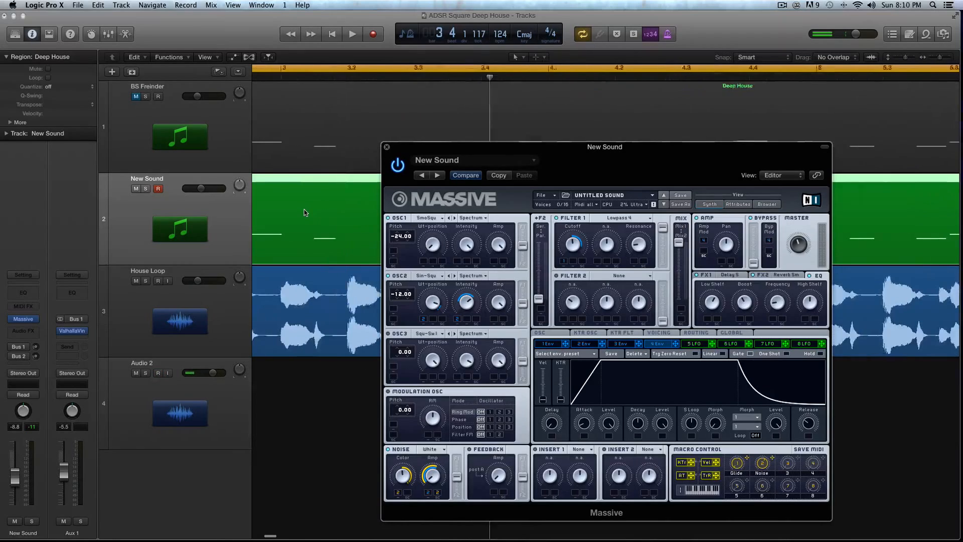
click(12, 346)
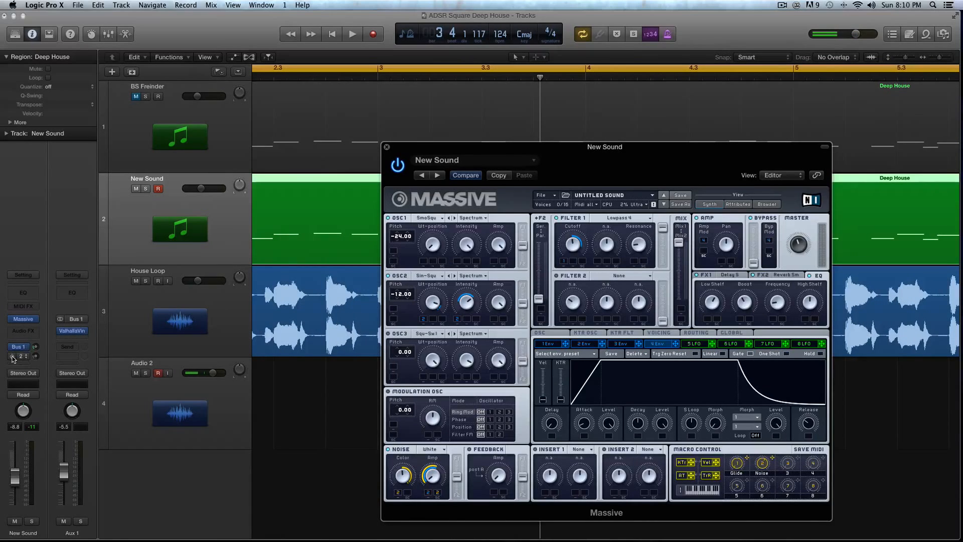
click(12, 356)
drag(36, 347, 35, 352)
click(35, 355)
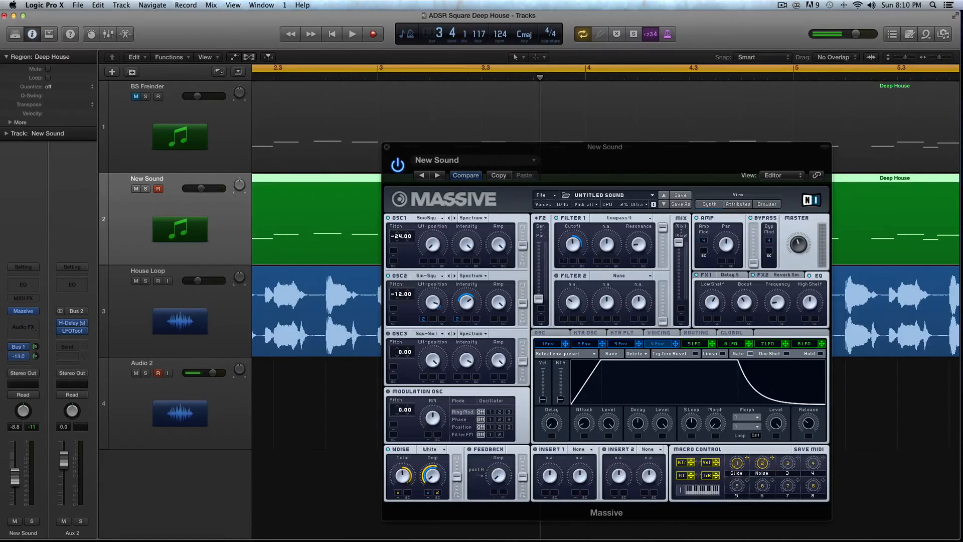
- Raise New Sound's sends to about -16.0 dB on Bus 1 and -9.8 dB on Bus 2 while playing with the house loop
key(space)
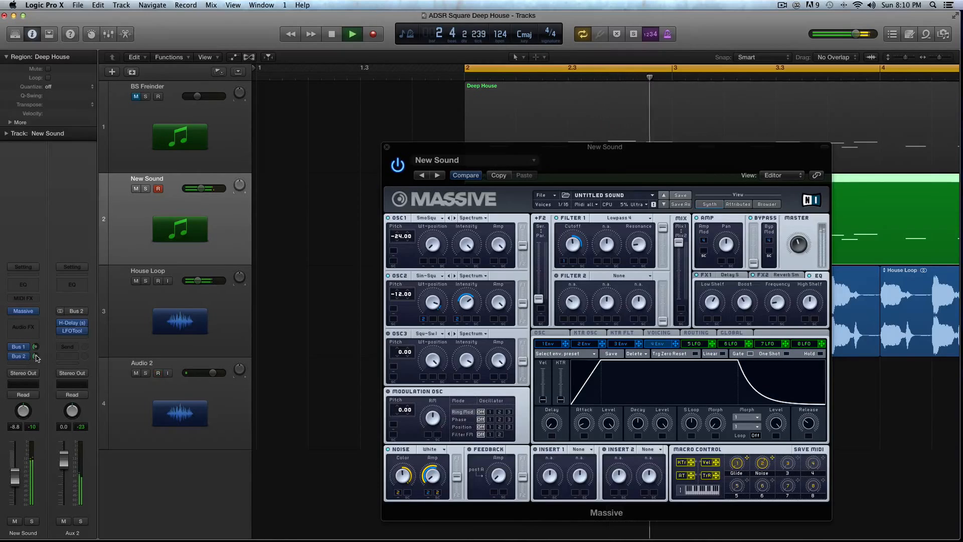
drag(36, 347, 35, 356)
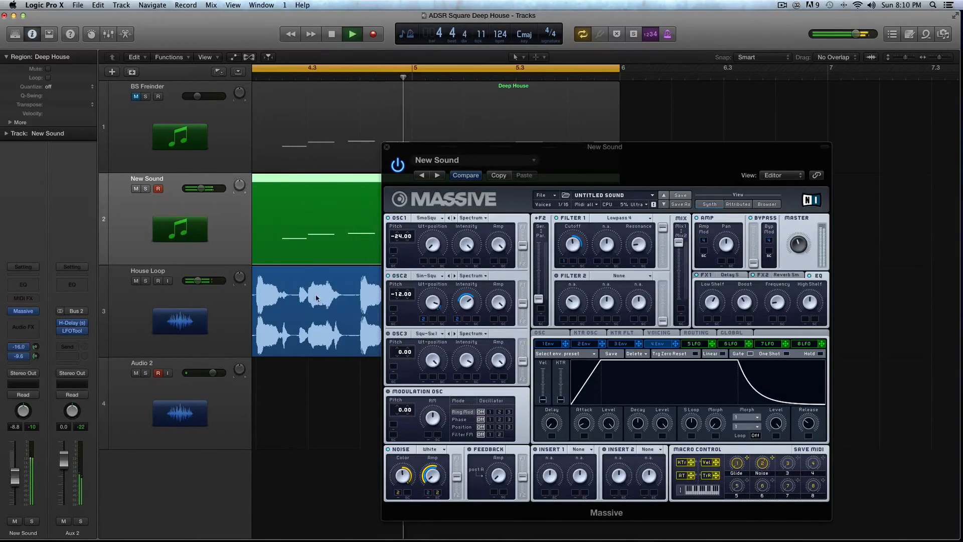
click(641, 249)
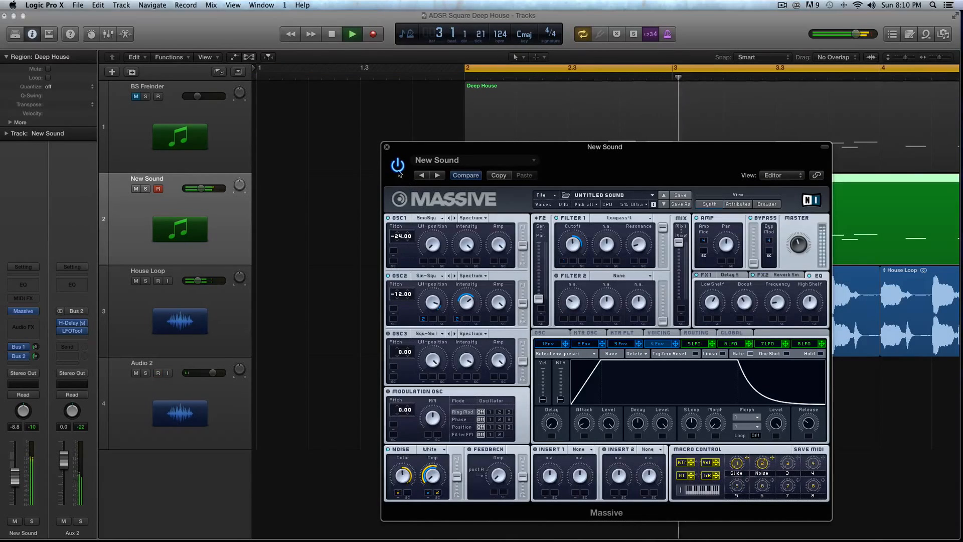
- Solo the New Sound region, close the Massive window and enlarge the tracks while auditioning the part with its sends
key(s)
click(388, 148)
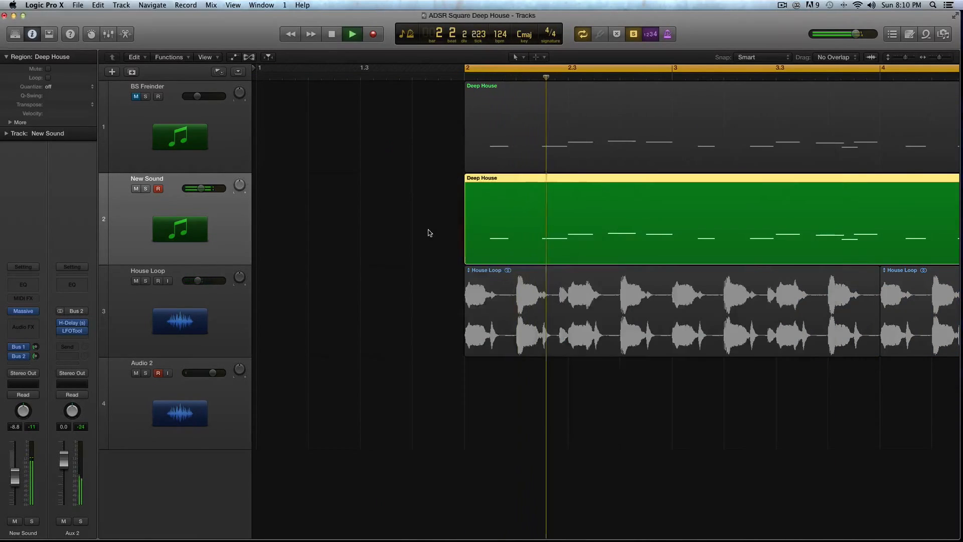
key(super+Right)
key(super+Down)
scroll(417, 257, down, 1)
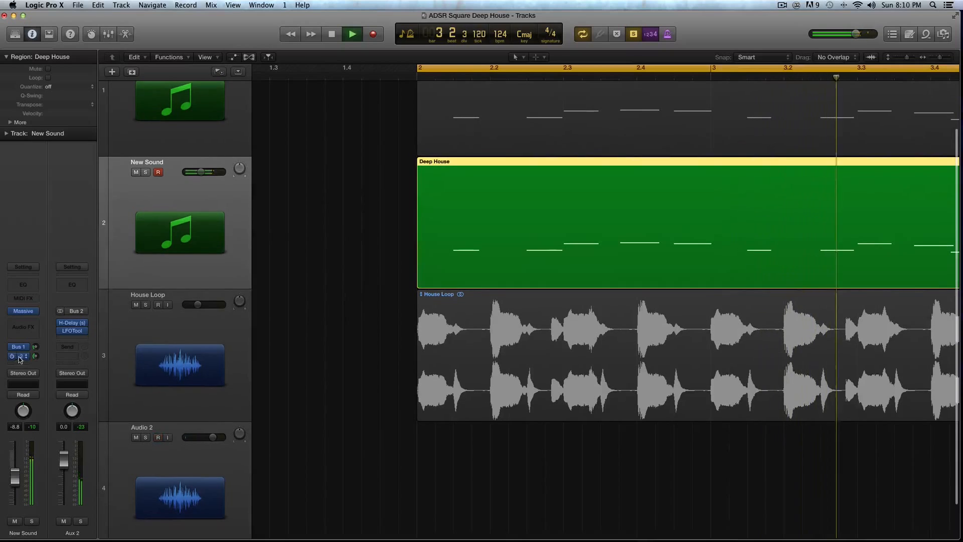
- Set the New Sound track's Bus 2 send to about -10.4 dB, stop playback and turn off solo
mouse_move(35, 361)
key(space)
key(ctrl+s)
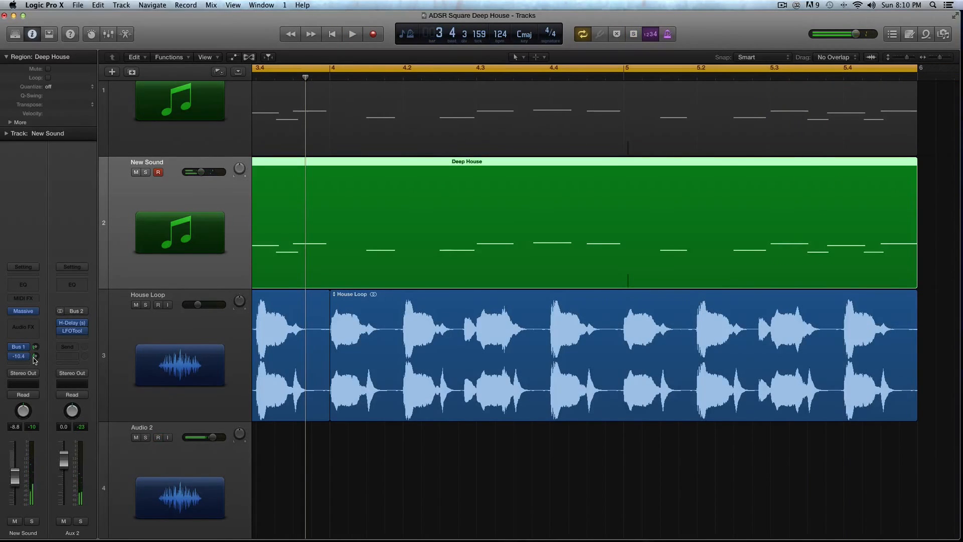